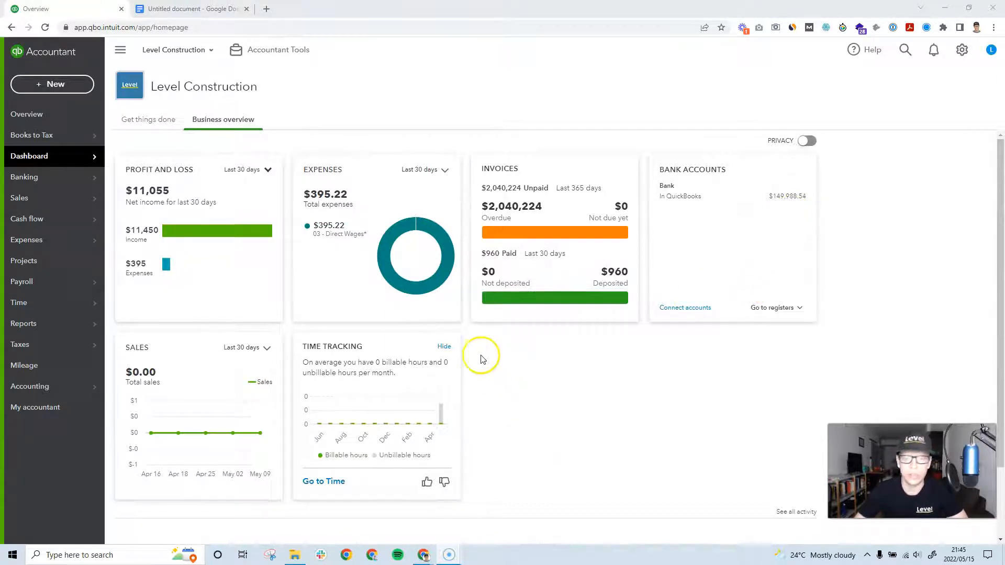
Step: Review the Sales section of the company's account settings, then close settings
left_click(962, 52)
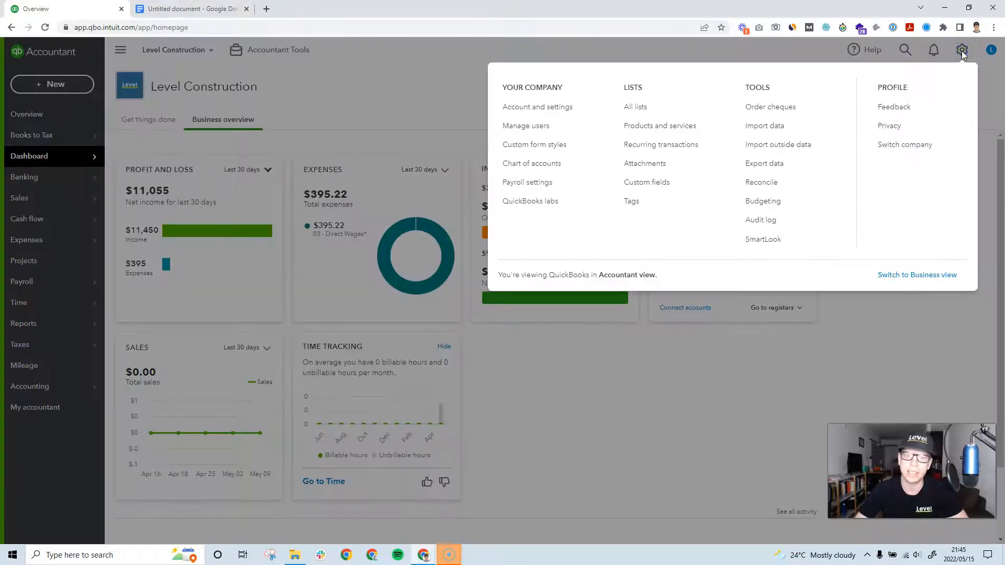
left_click(539, 111)
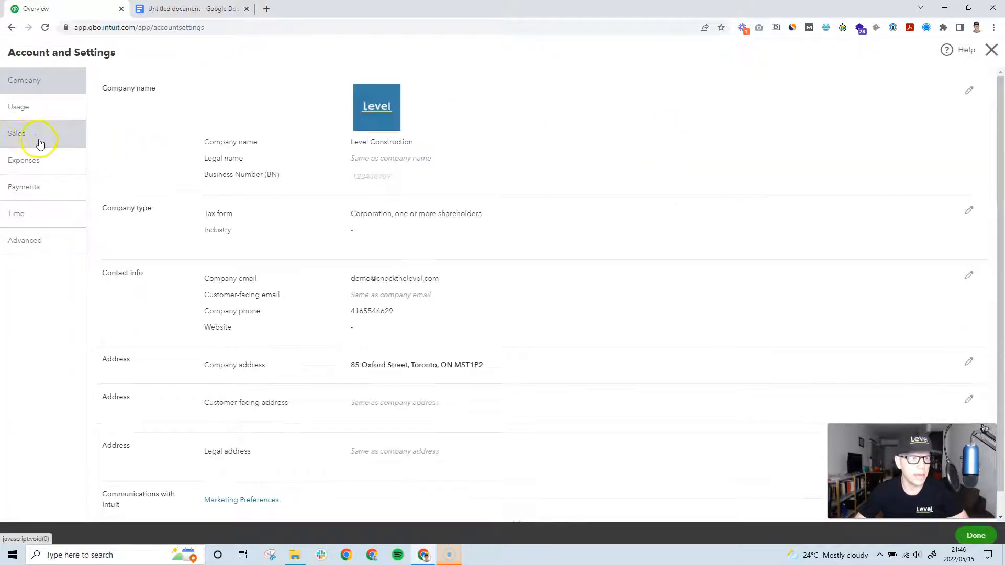
left_click(25, 139)
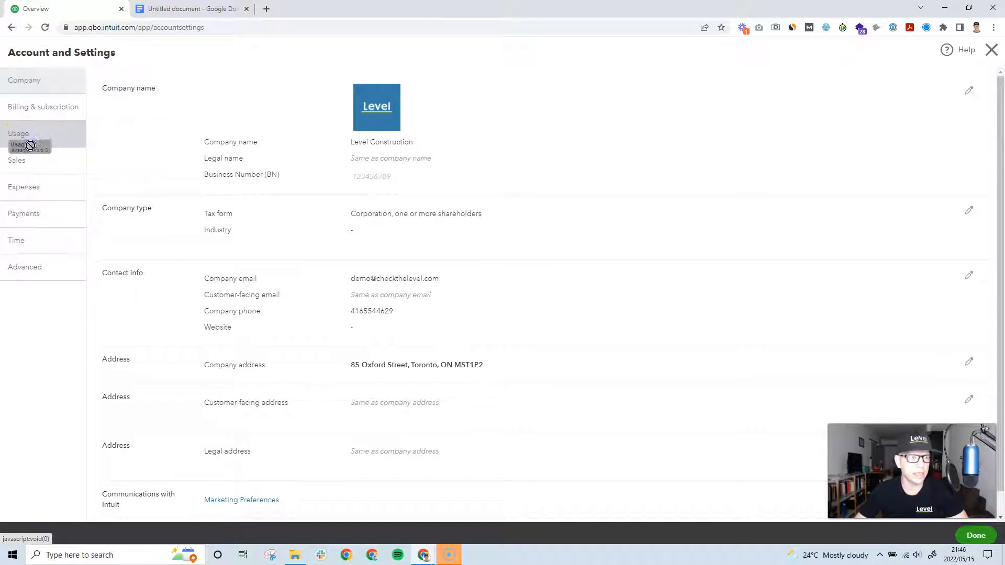
left_click(17, 160)
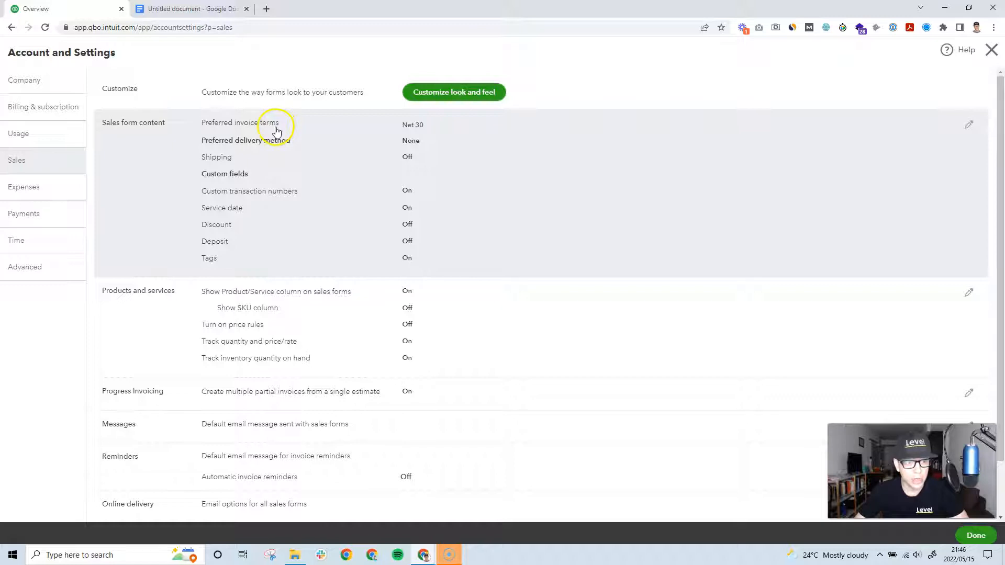
scroll(287, 145, "down", 1)
scroll(287, 145, "down", 2)
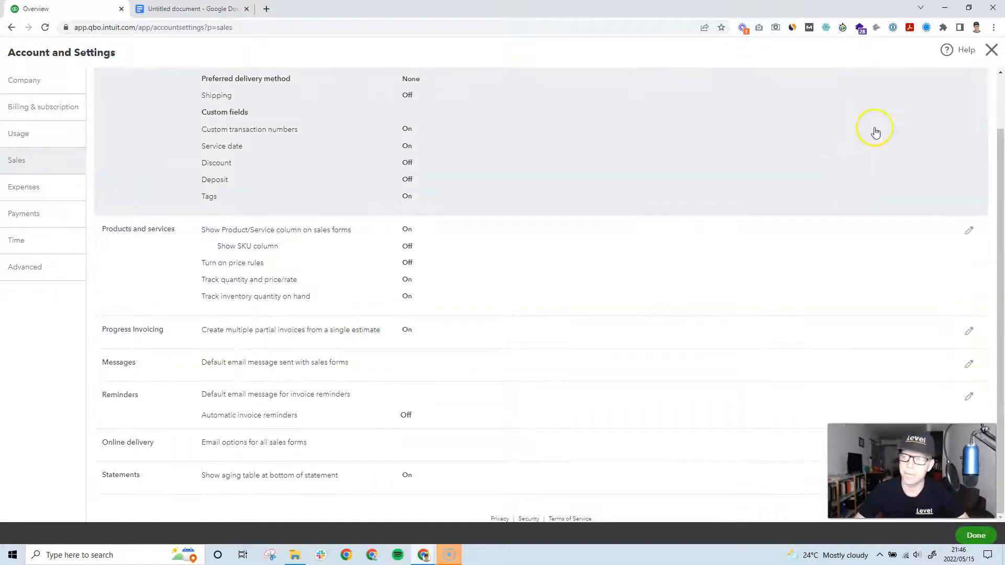
left_click(990, 52)
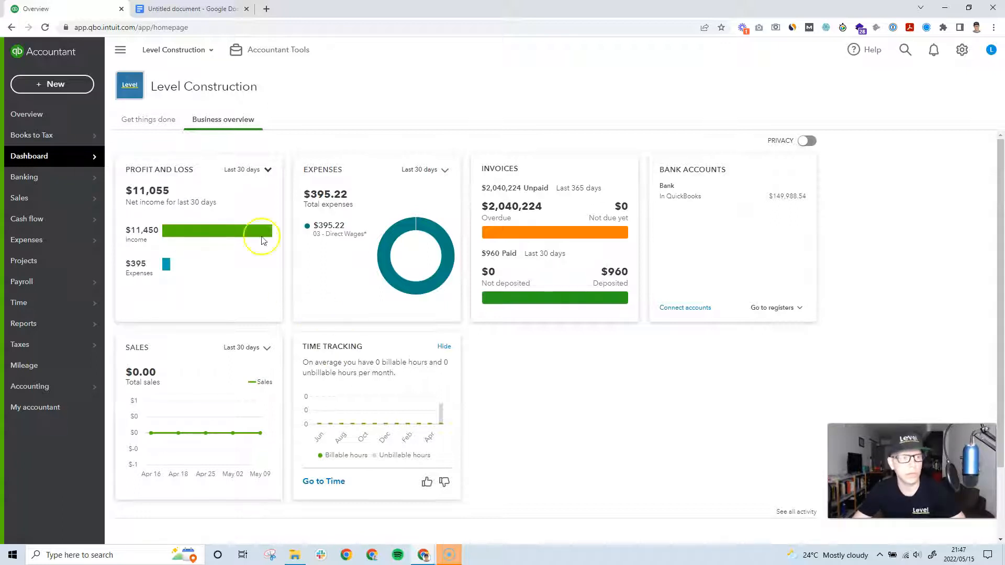
Step: Go to Sales > Customers and bring up a blank New customer form
mouse_move(92, 198)
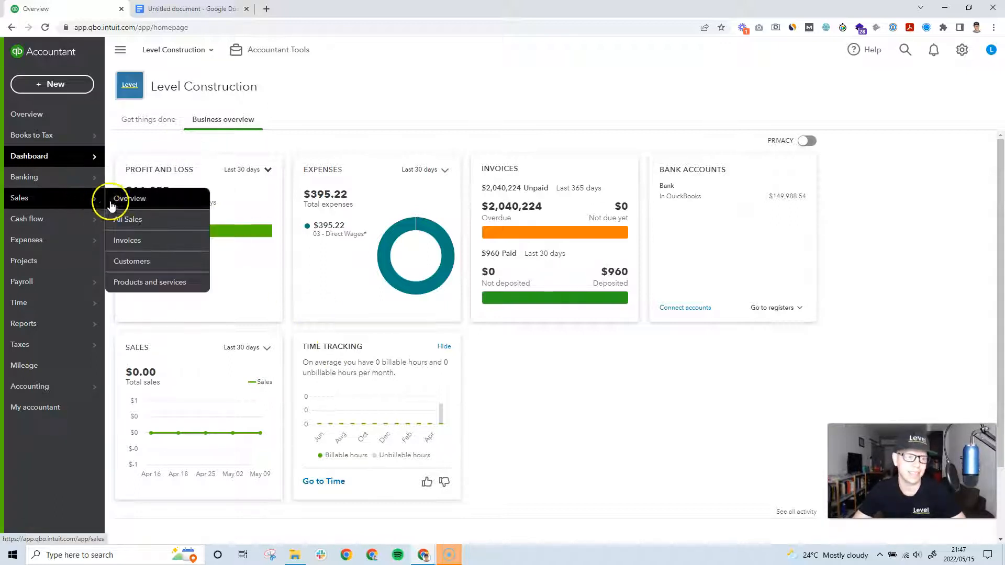
left_click(135, 203)
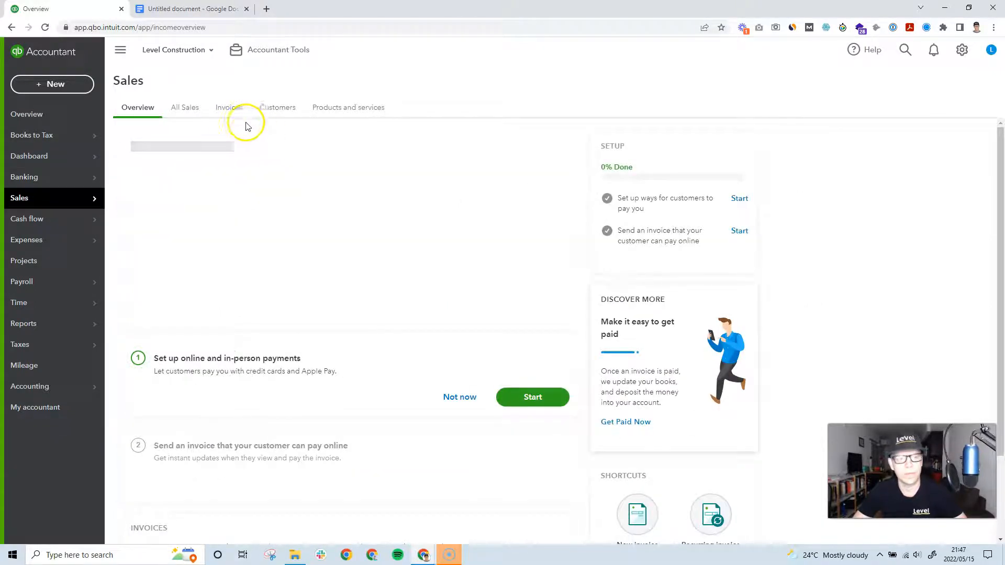
left_click(280, 115)
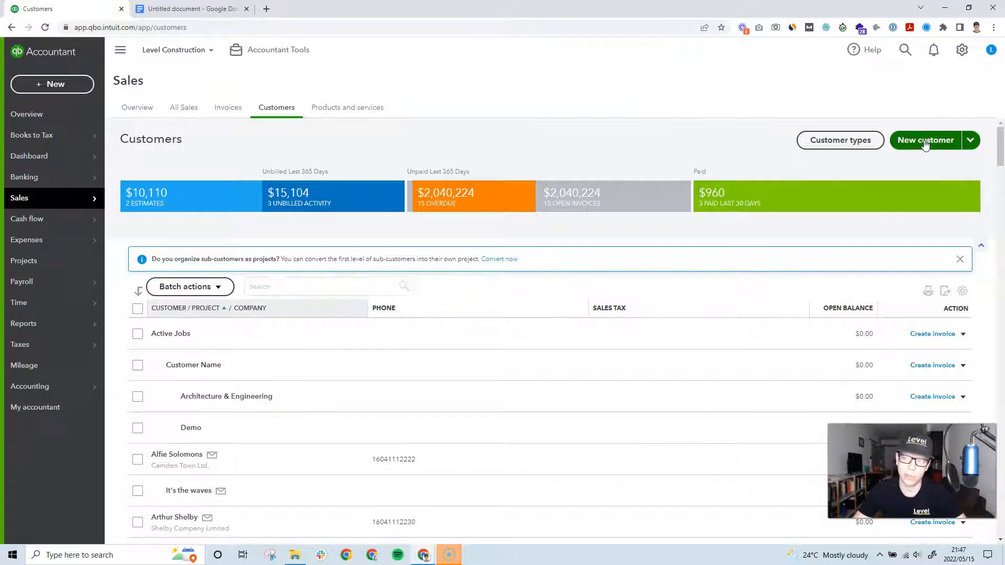
left_click(925, 140)
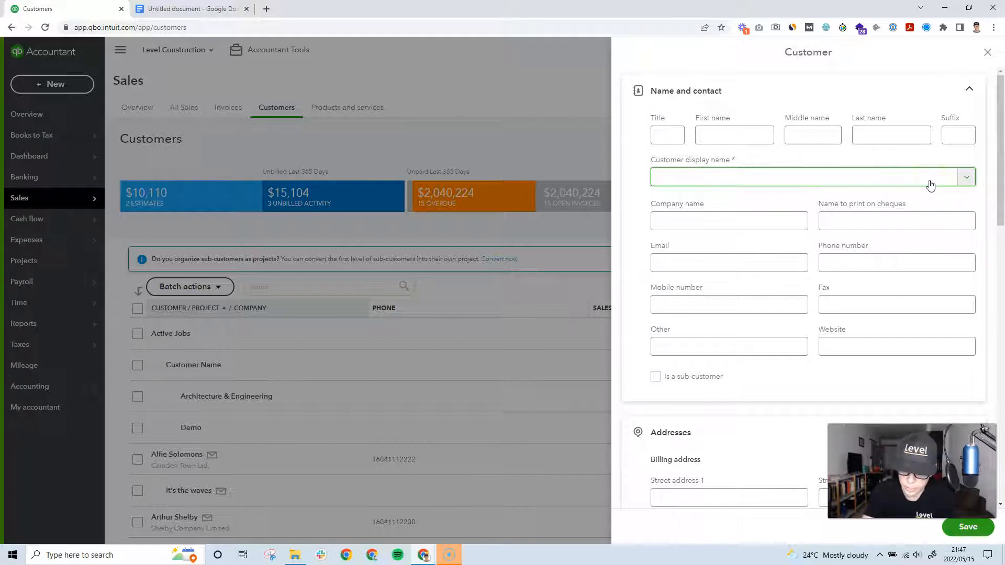
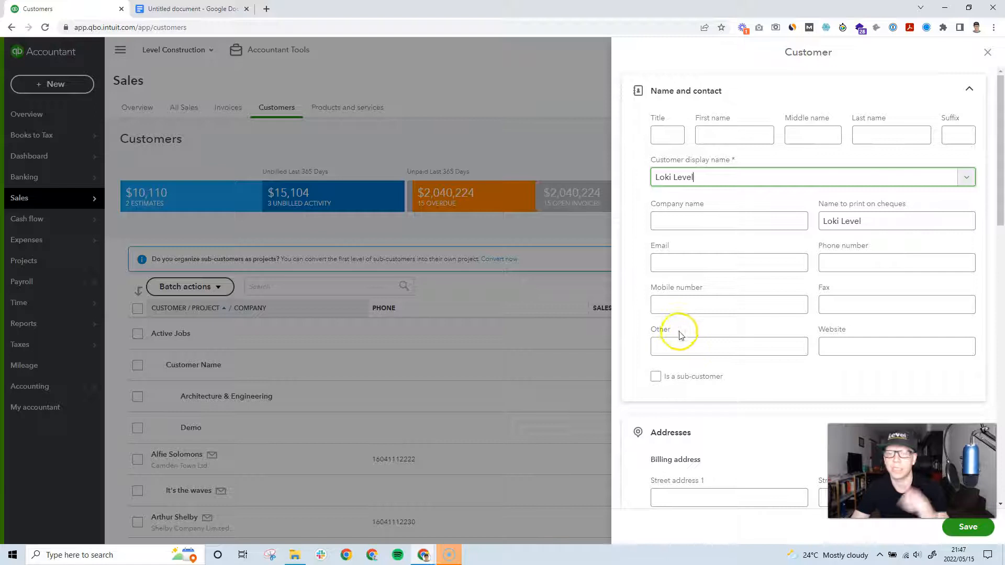
Step: Save a parent customer with only a display name entered, then return to the Customers list
left_click(968, 528)
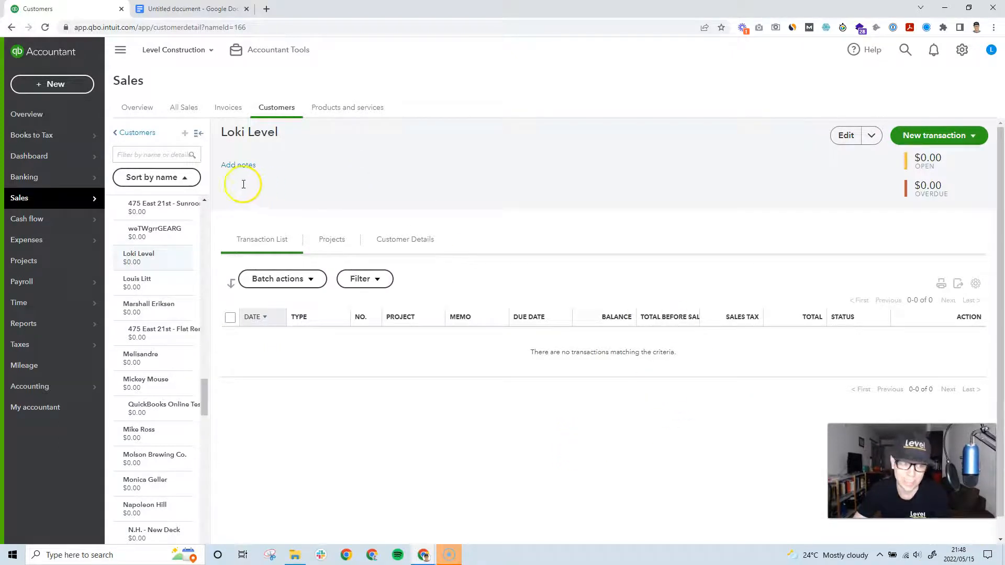
left_click(278, 111)
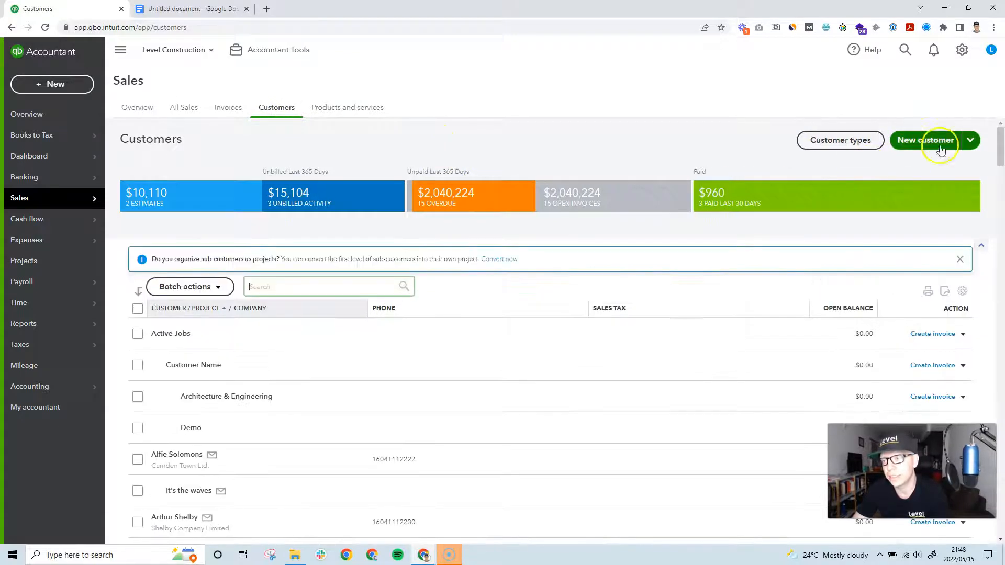
Step: Create sub-customer '202205 New Home & Bathroom Reno' under the new parent, billed to the parent
left_click(912, 144)
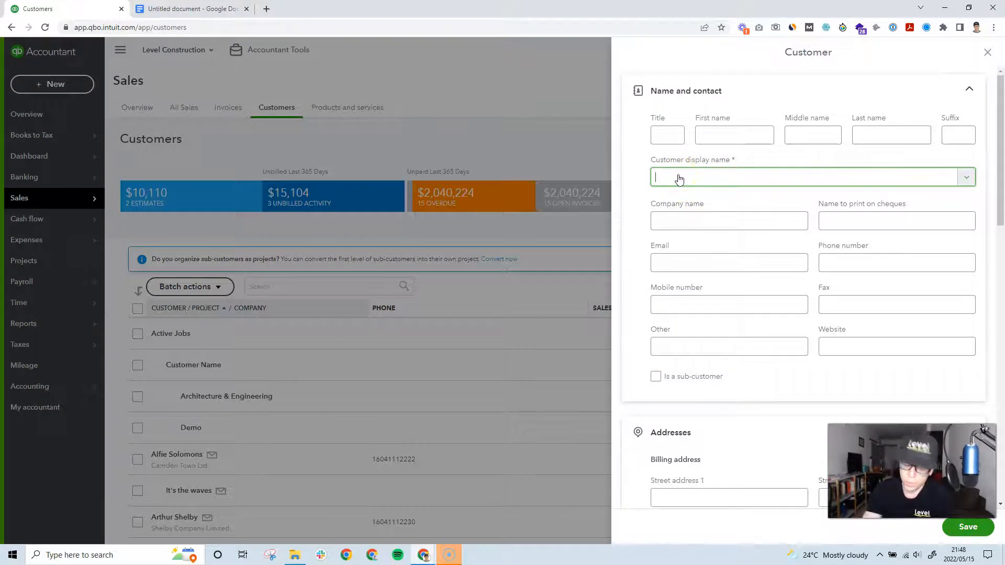
type("Home")
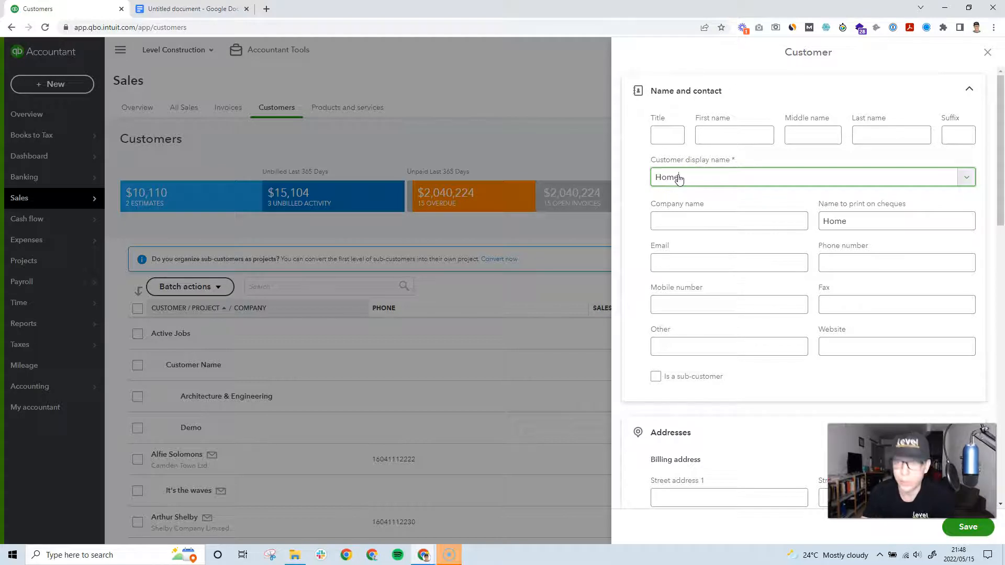
key("BackSpace")
key("BackSpace")
key("BackSpace")
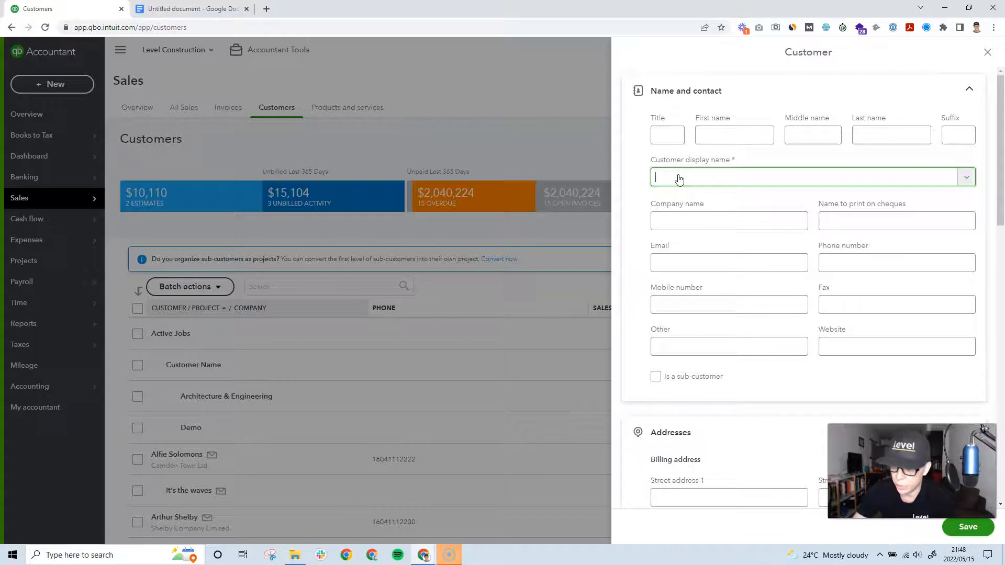
type("202205 New Home & Bathroom Reno")
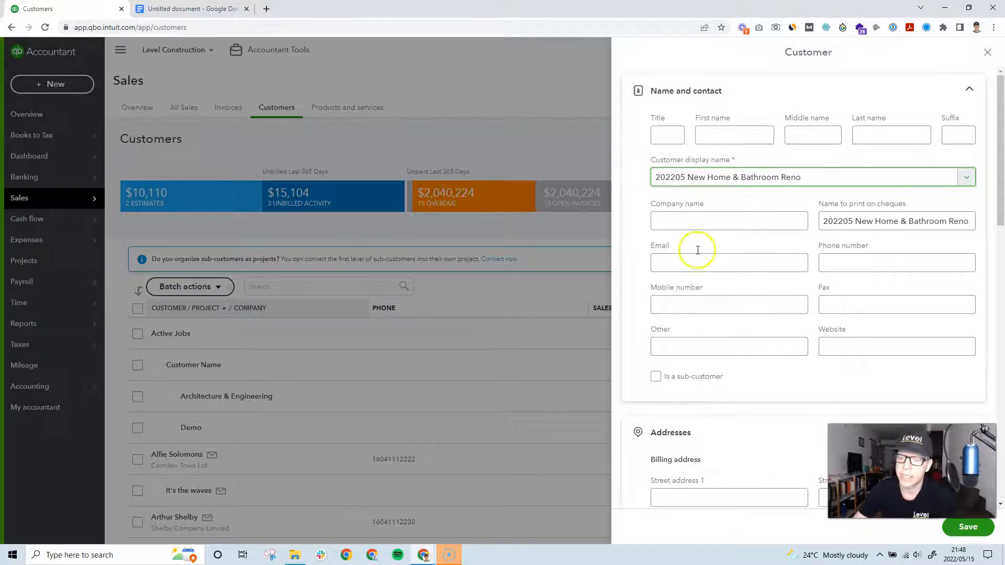
left_click(656, 381)
left_click(747, 417)
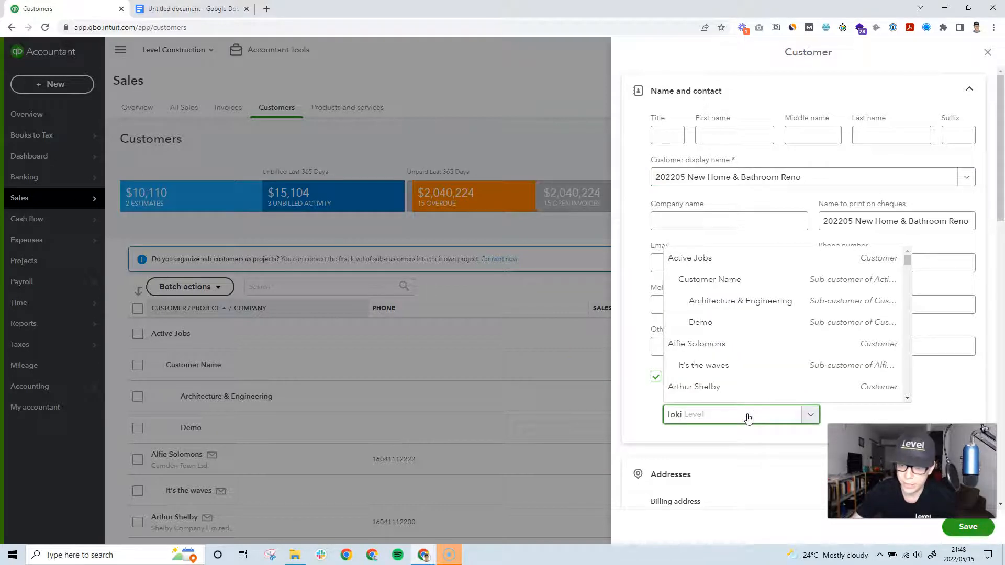
left_click(693, 389)
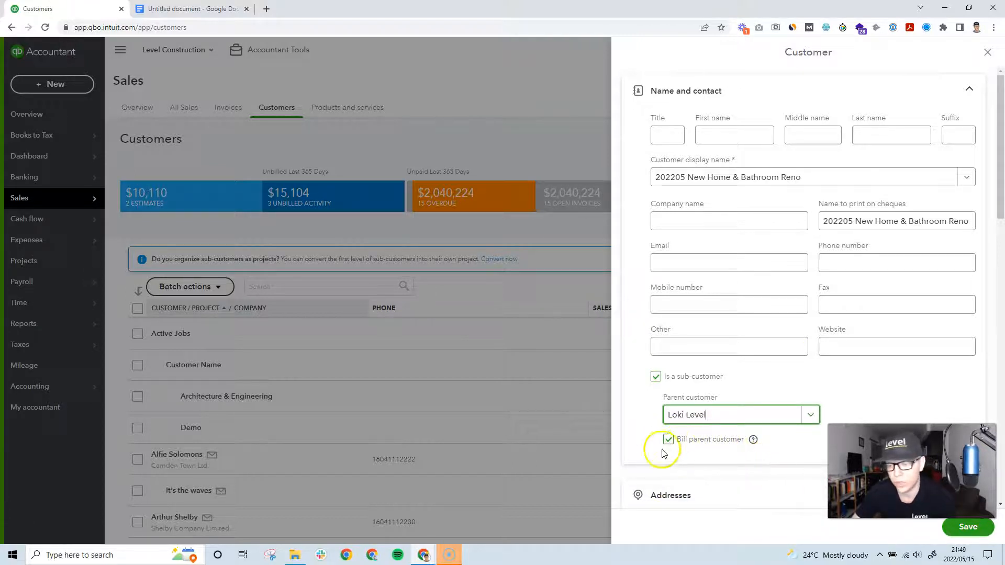
left_click(652, 311)
left_click(968, 530)
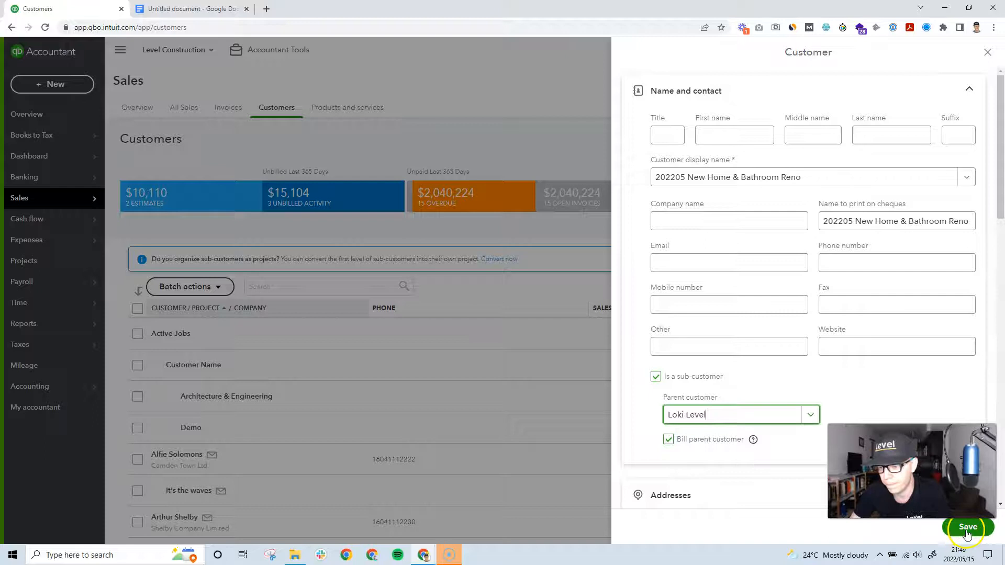
left_click(967, 532)
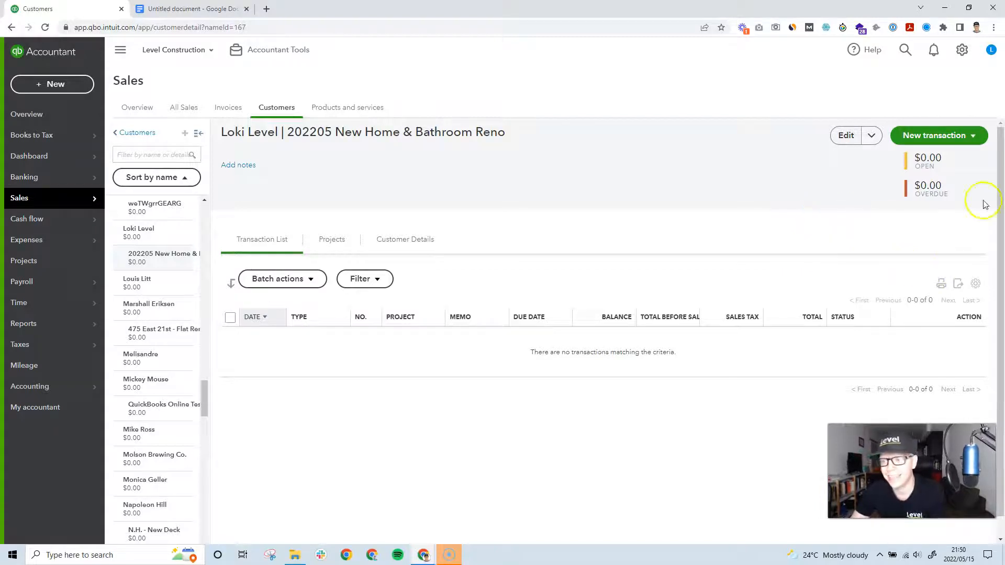
Step: On the empty sub-customer page, show the list of transactions that can be created
left_click(924, 136)
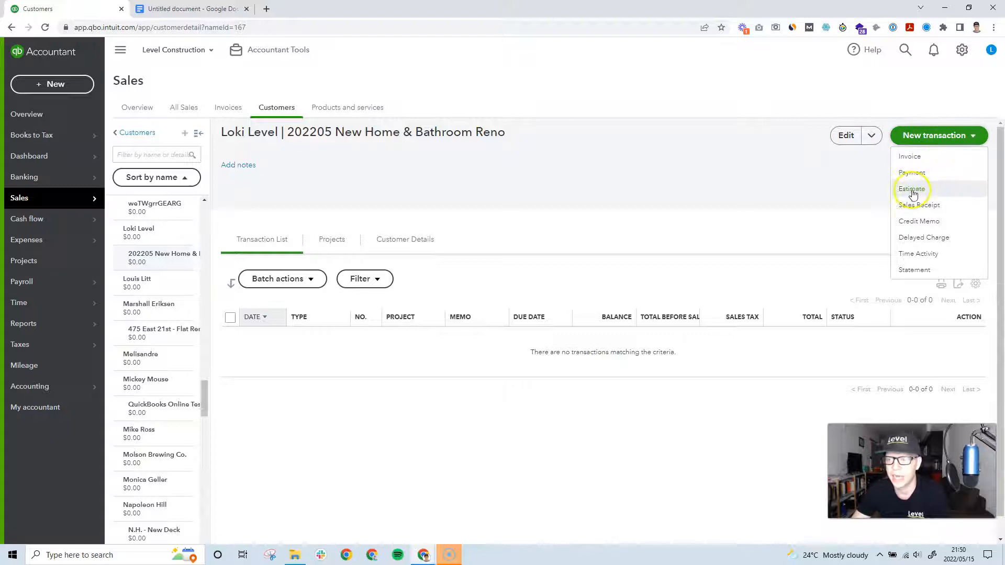
Step: Create a new estimate for the 202205 New Home & Bathroom Reno sub-customer
left_click(55, 85)
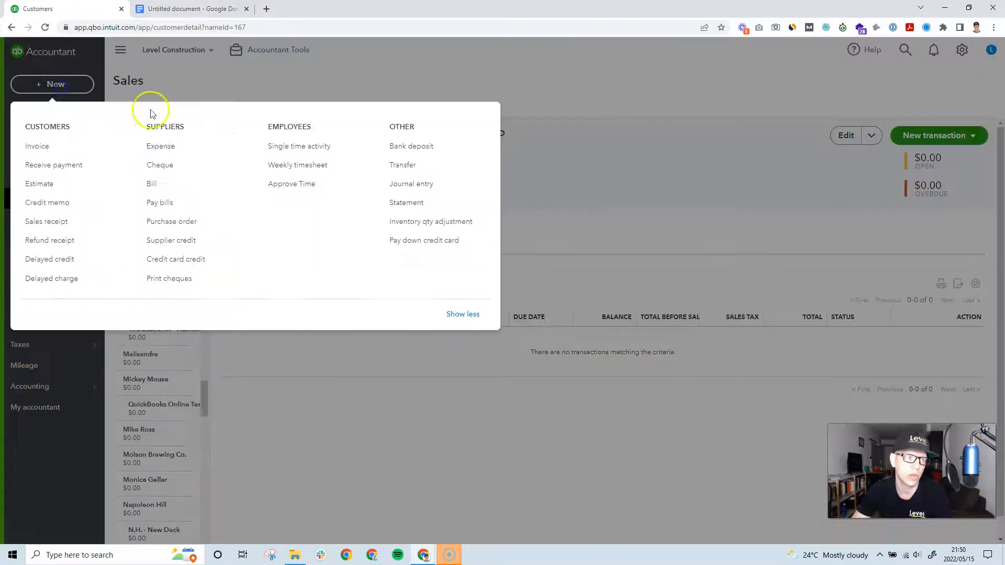
left_click(37, 183)
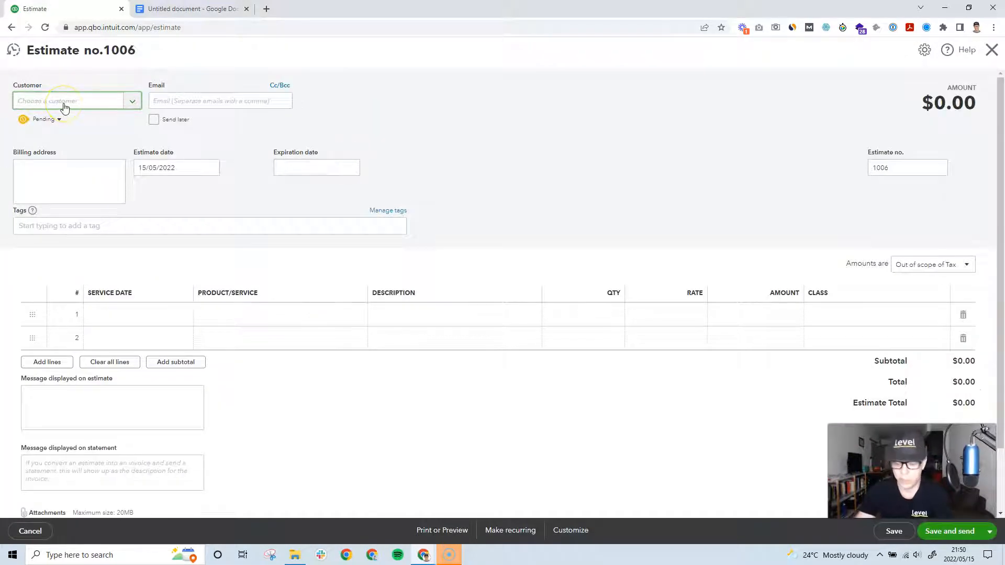
type("loki")
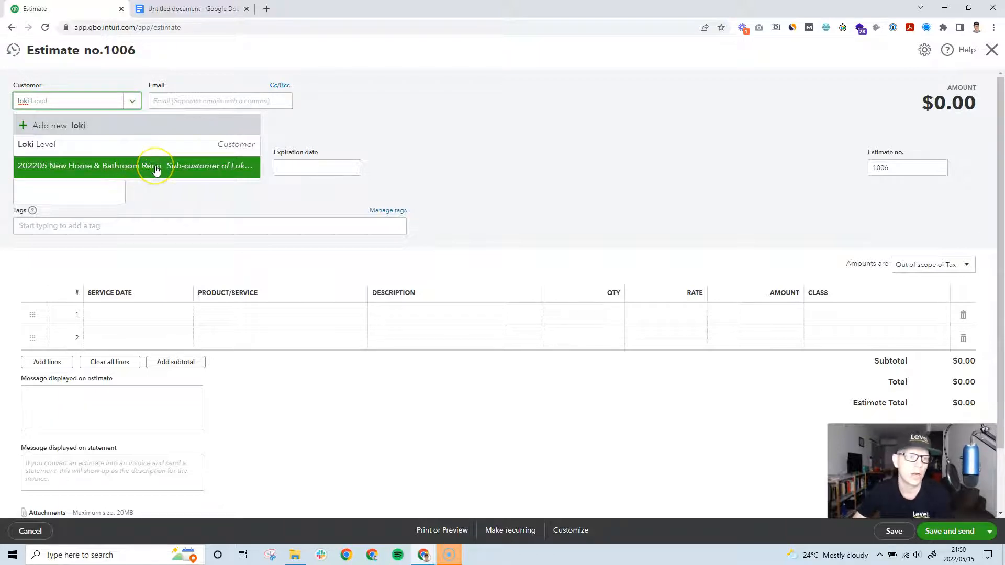
left_click(156, 171)
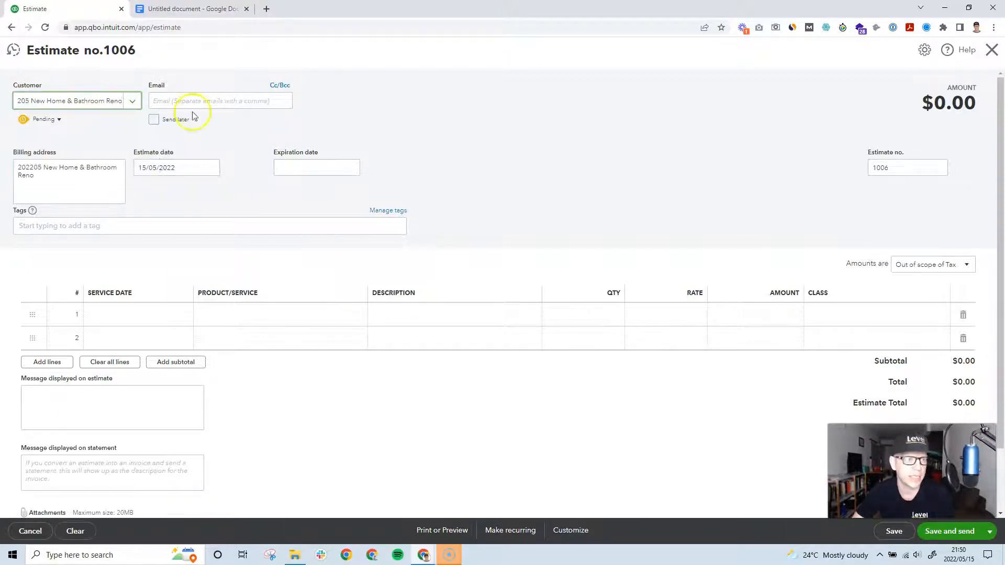
Step: Correct the customer's e-mail address on estimate 1006
left_click(195, 102)
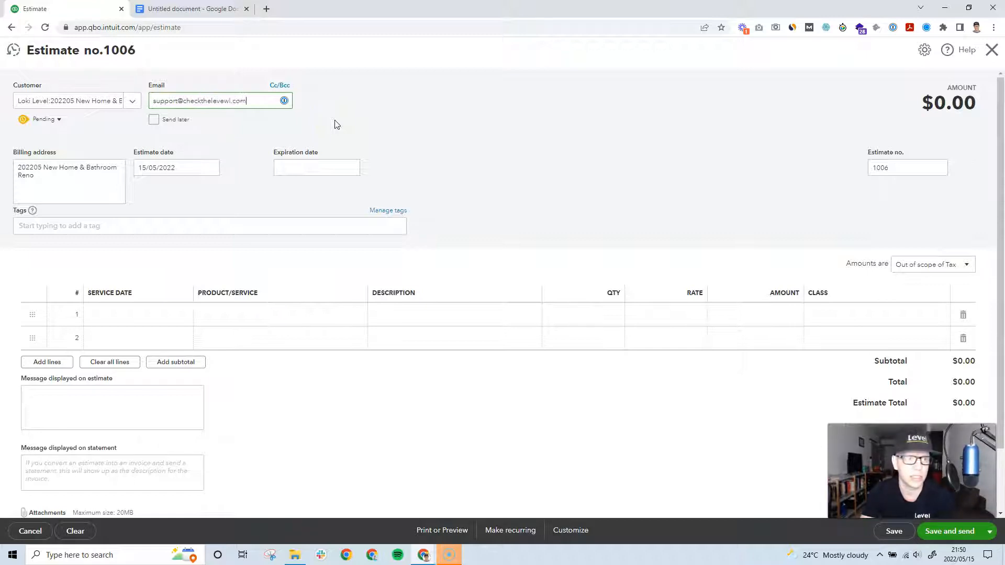
left_click(226, 100)
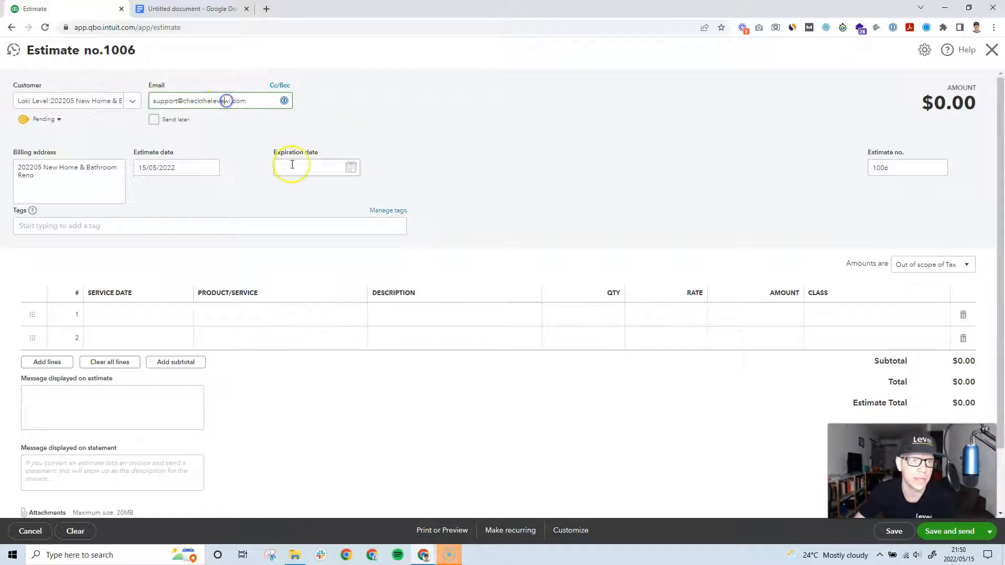
left_click(253, 101)
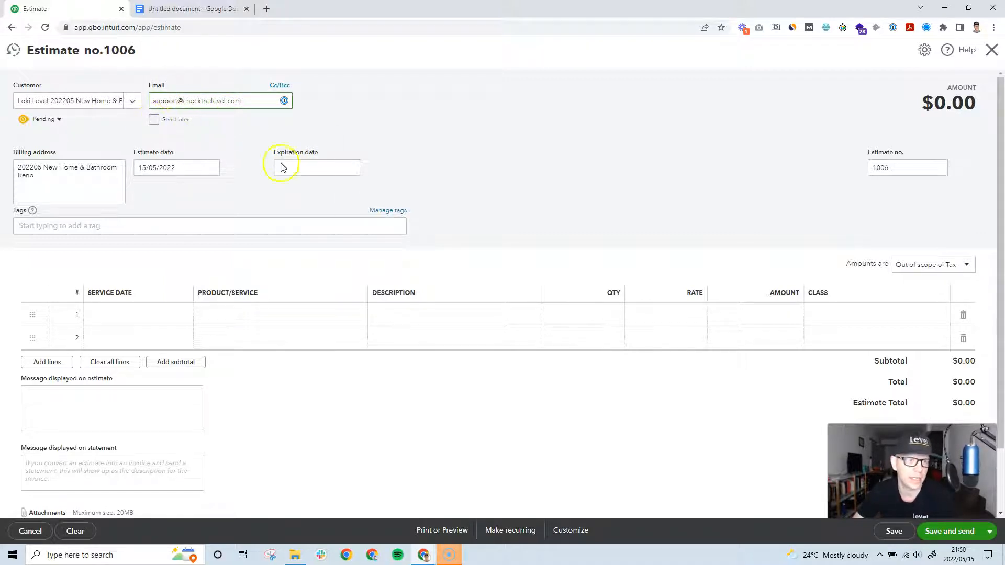
Step: Leave the estimate status set to Pending
left_click(61, 121)
left_click(105, 125)
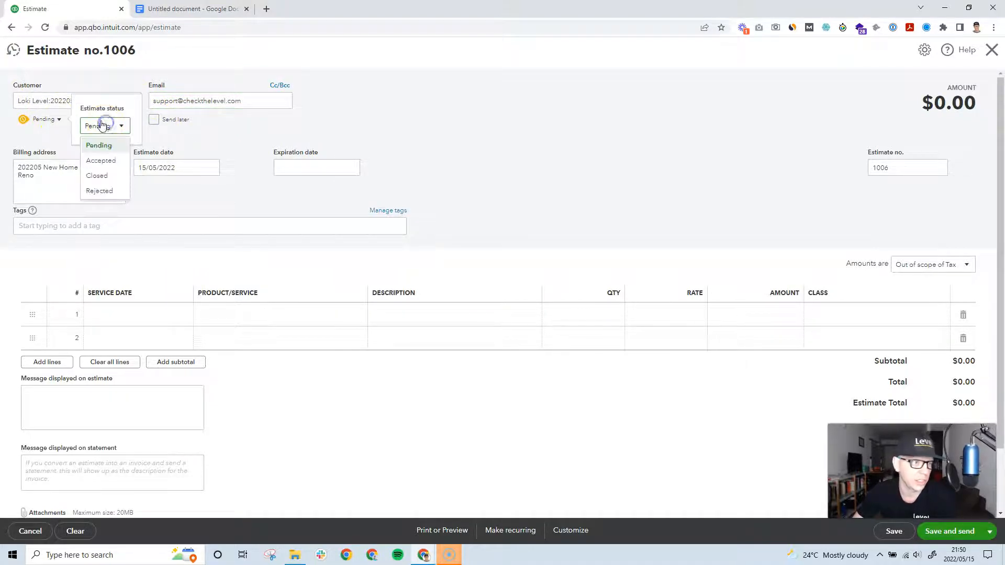
left_click(280, 131)
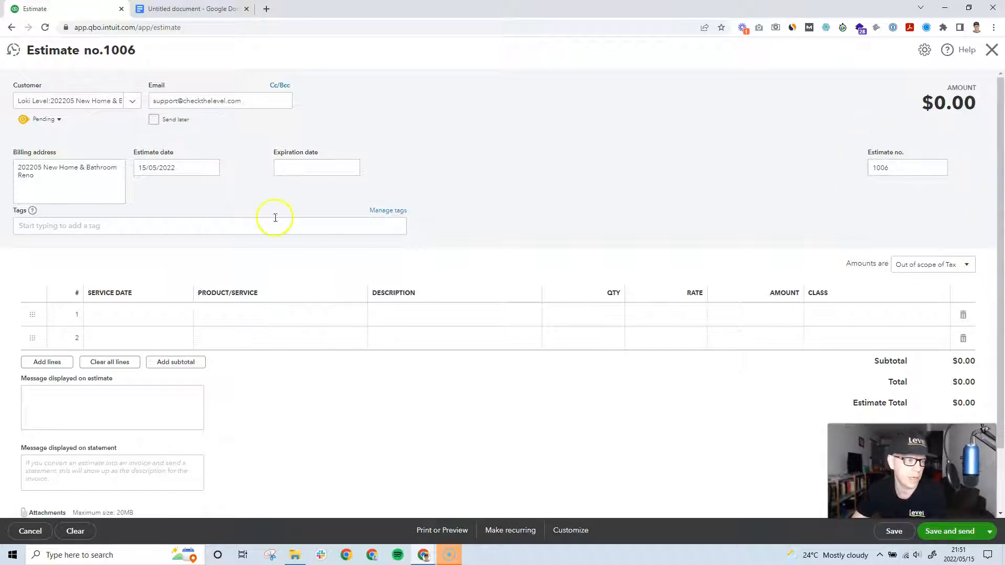
Step: Add a new 'bathroom reno' tag to estimate 1006
left_click(100, 228)
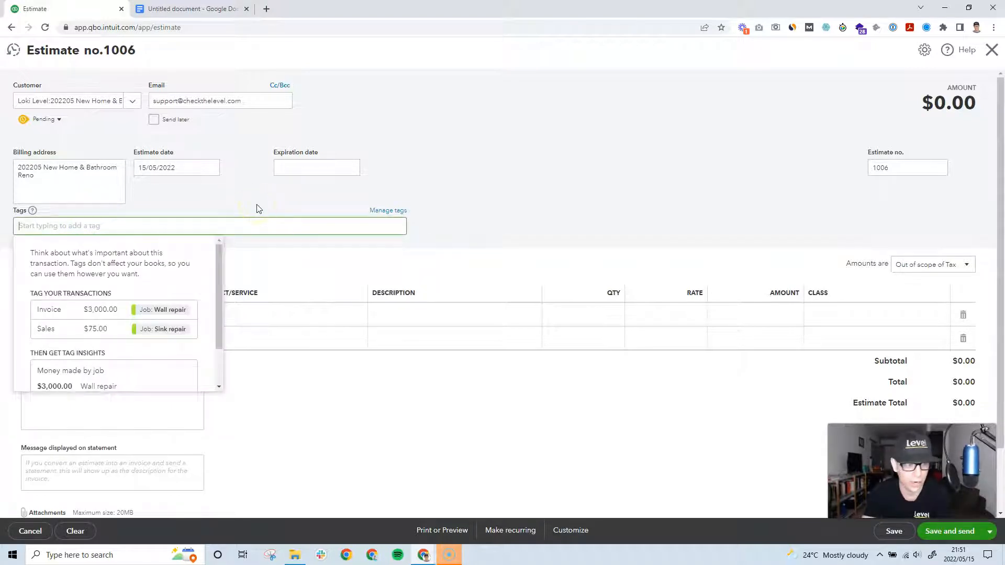
type("bathroom reno")
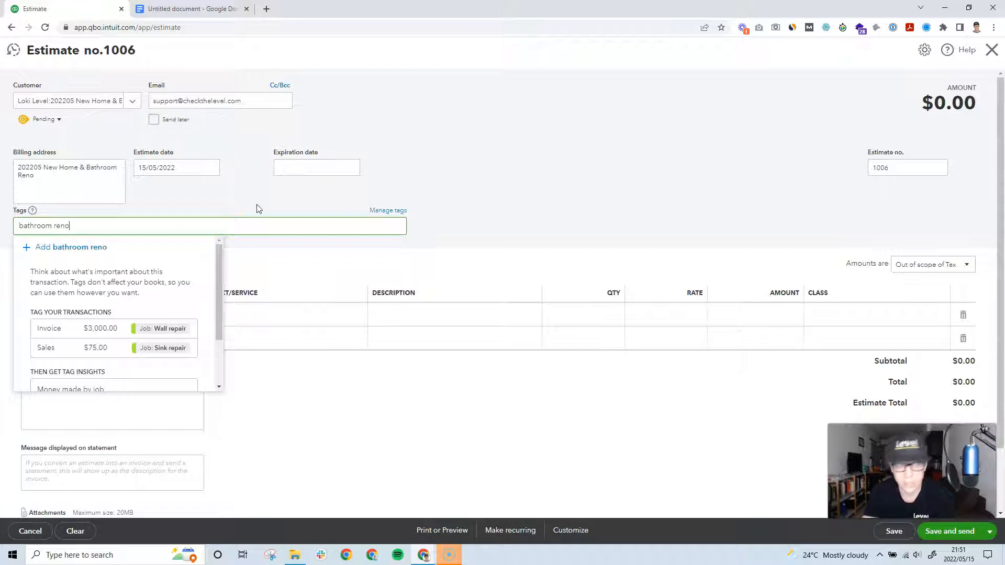
key("Return")
left_click(522, 207)
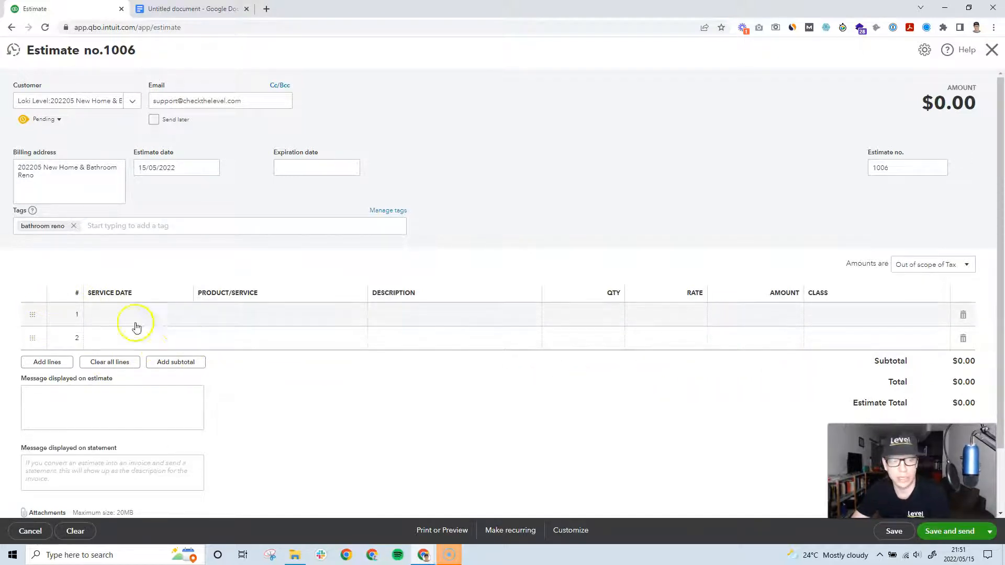
left_click(197, 318)
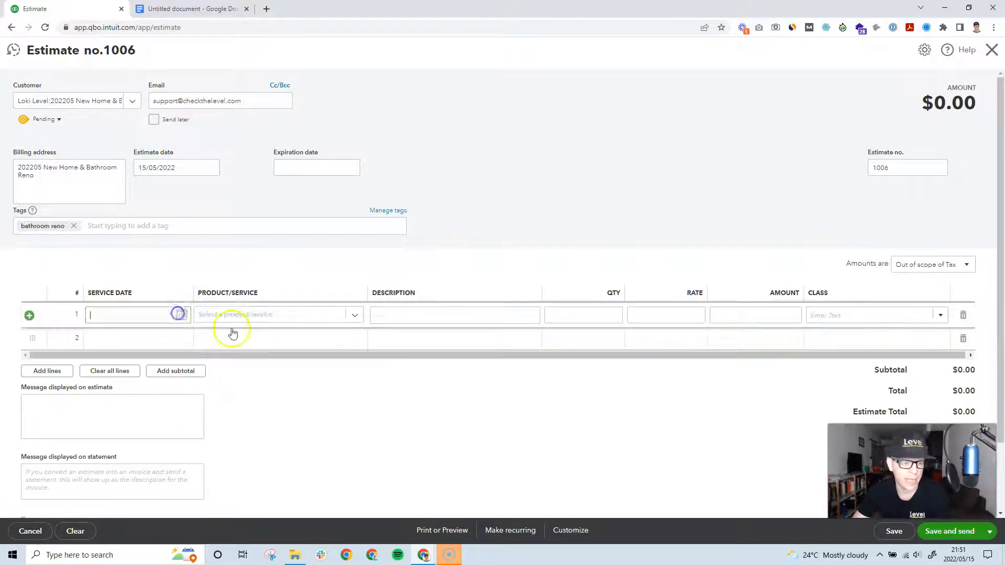
Step: Set estimate line 1 to the Sales product with service date 16/05/2022
left_click(183, 316)
left_click(111, 399)
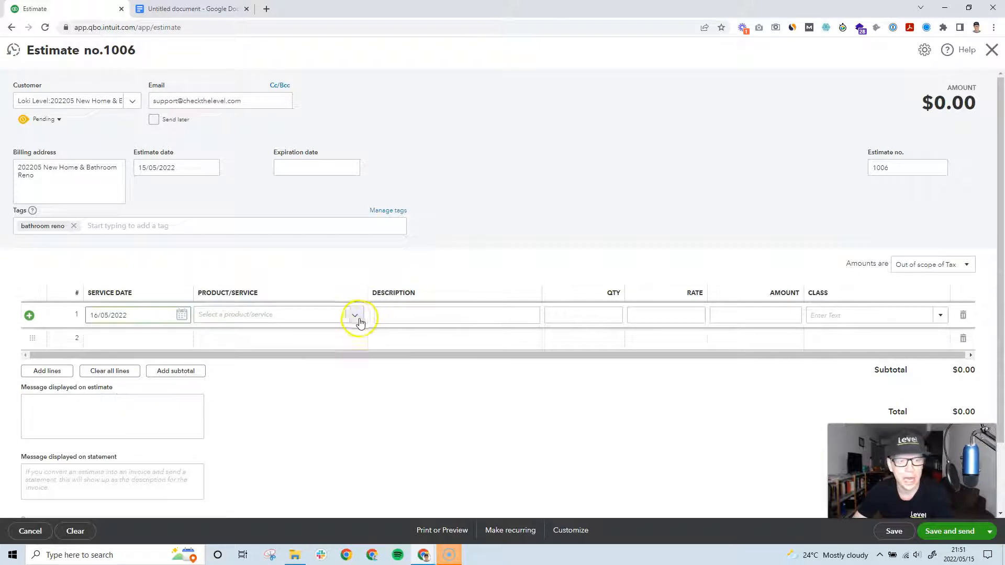
left_click(355, 317)
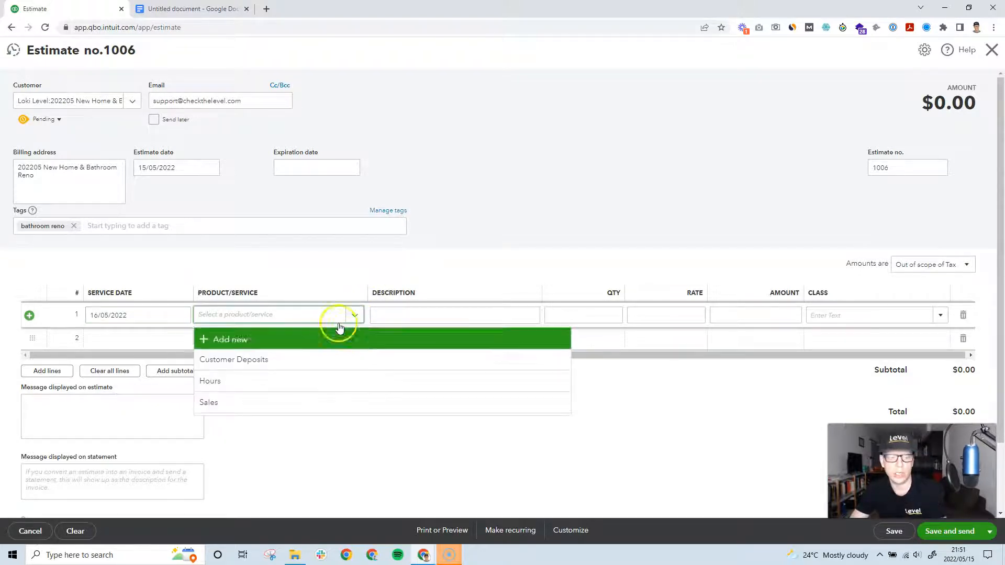
left_click(257, 320)
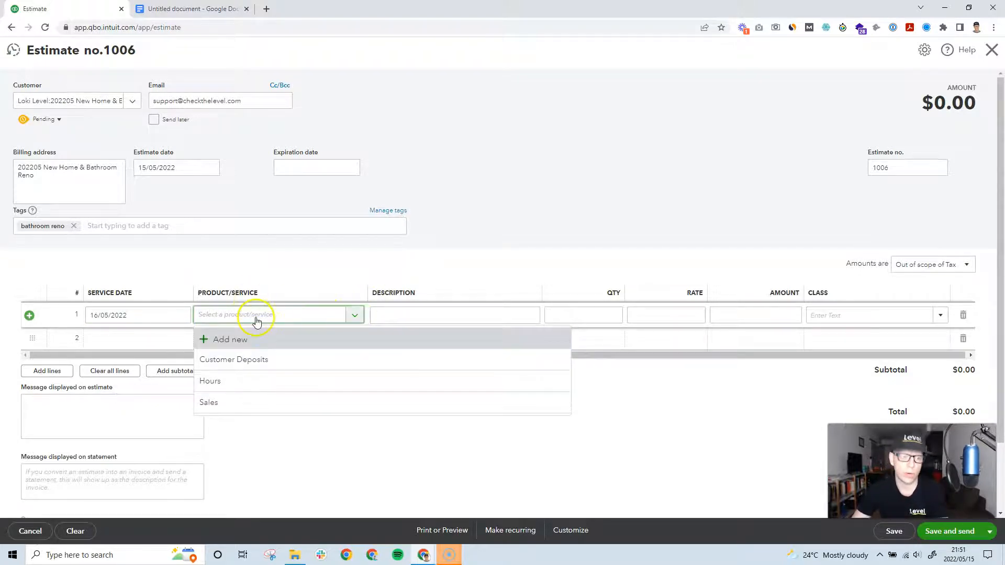
left_click(230, 402)
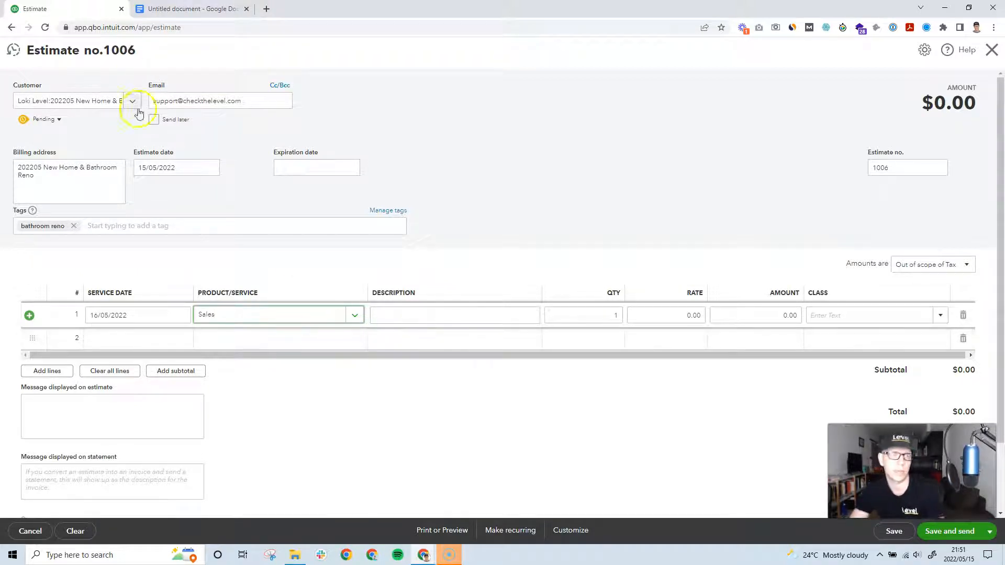
left_click(179, 9)
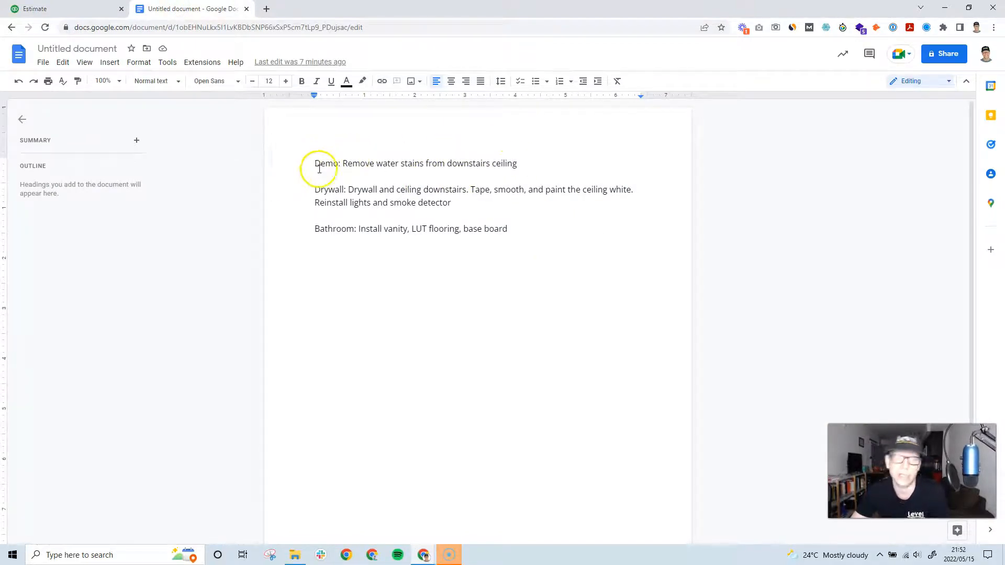
Step: Copy 'Demo: Remove water stains from downstairs ceiling' from the Google Doc into line 1's description
left_click_drag(316, 164, 466, 164)
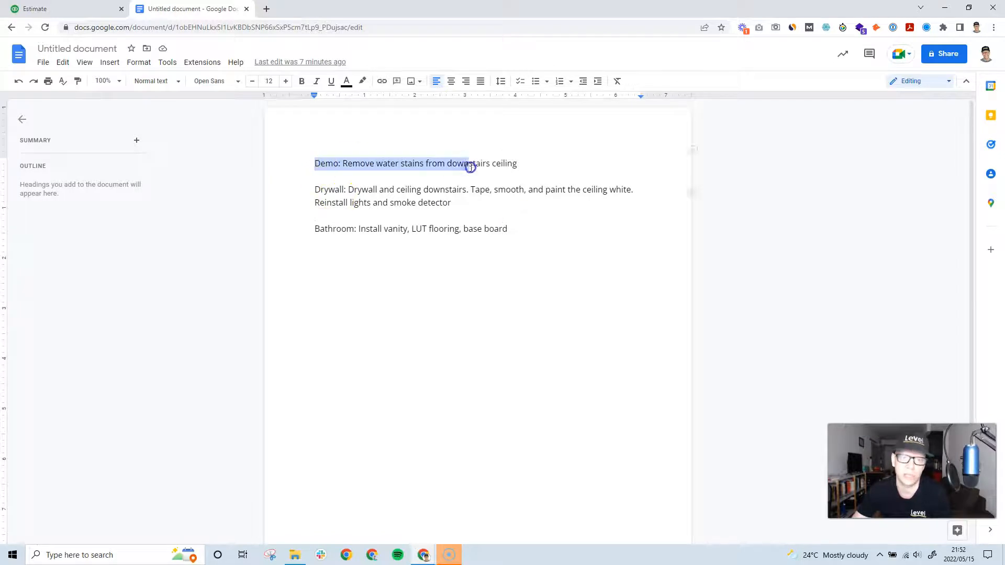
triple_click(309, 196)
left_click_drag(315, 216, 434, 230)
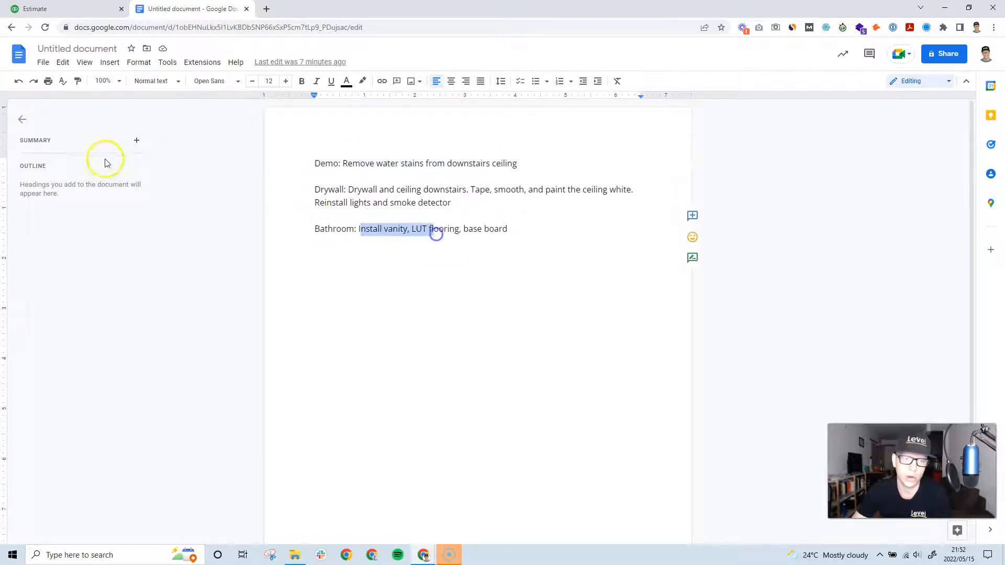
left_click_drag(516, 166, 319, 168)
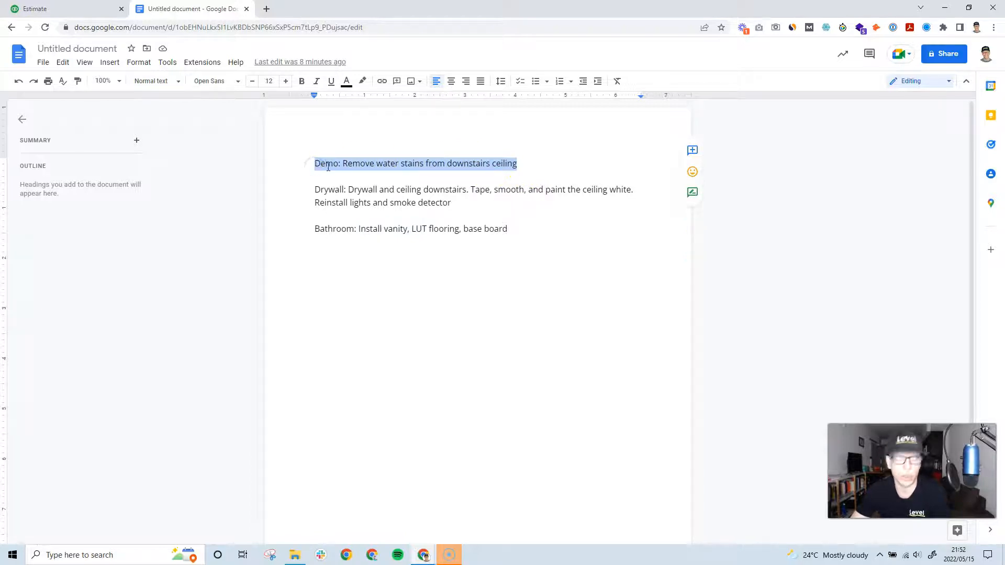
left_click(55, 11)
left_click(427, 315)
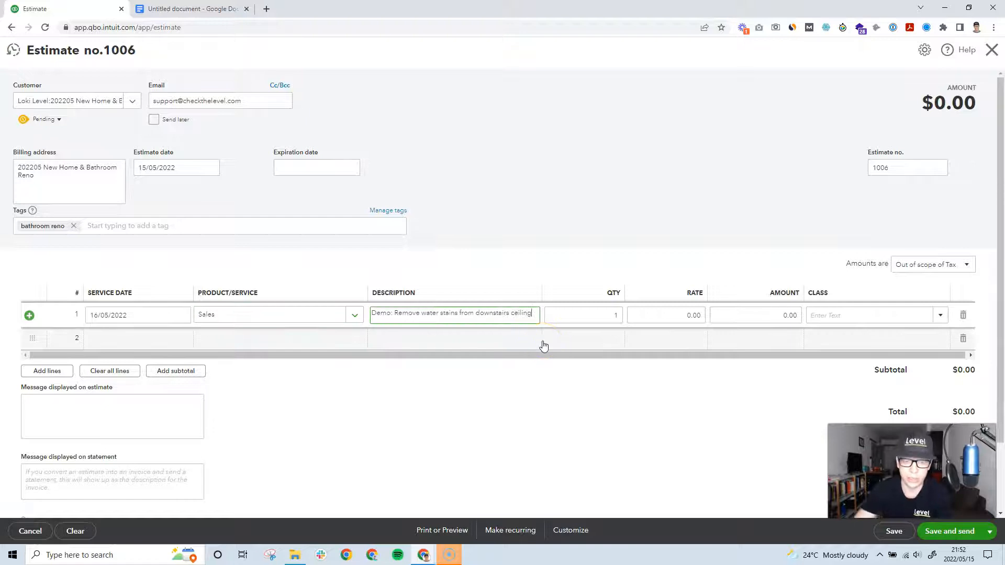
Step: Fill line 2 as Sales dated 30/05/2022, pasting the Drywall notes as its description
left_click(126, 339)
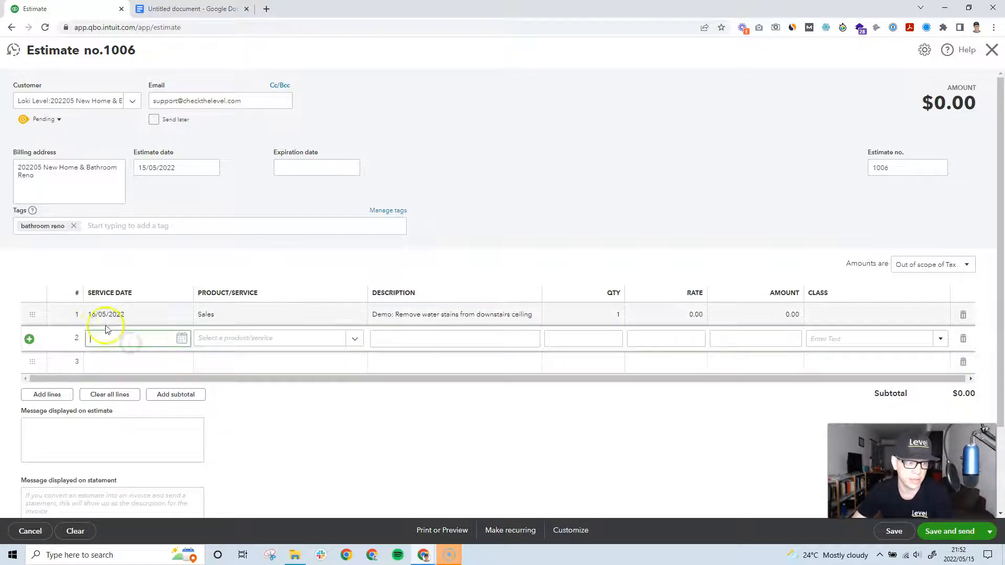
left_click(182, 339)
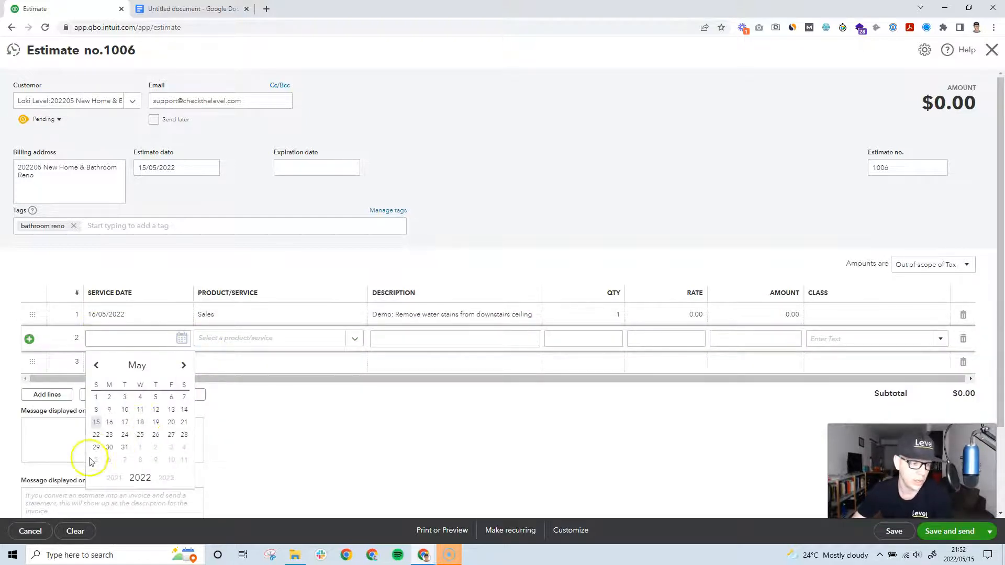
left_click(109, 448)
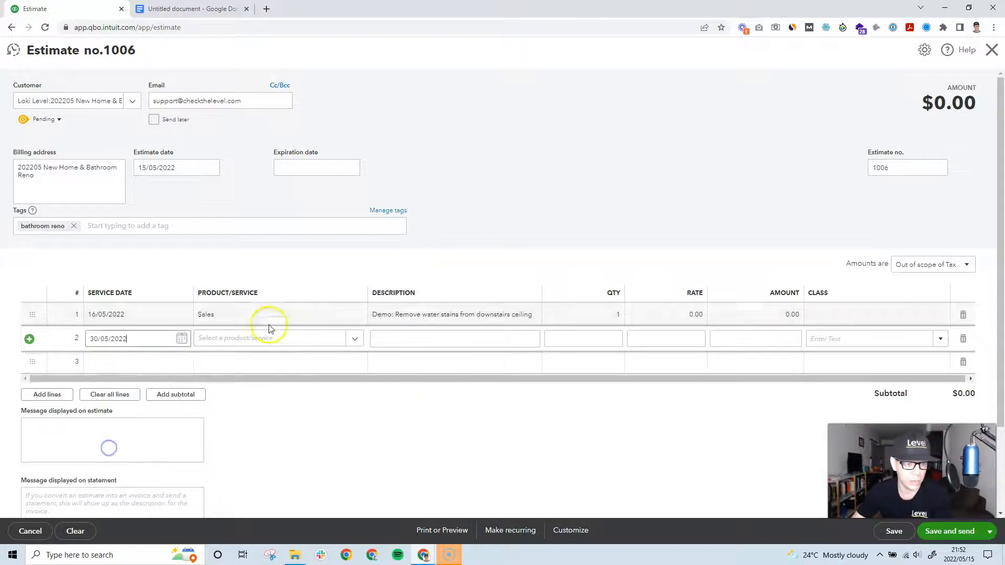
left_click(356, 339)
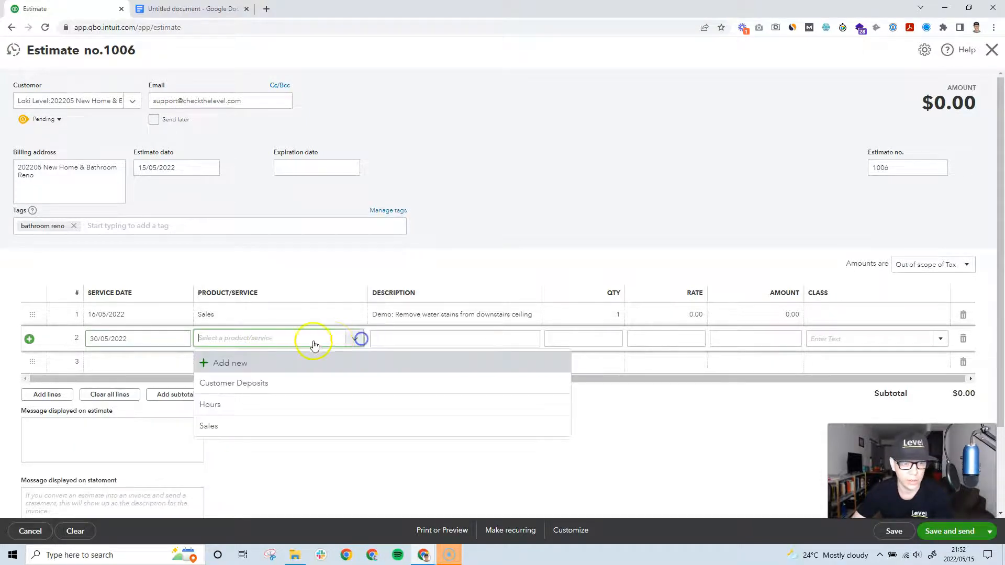
left_click(246, 425)
left_click(415, 338)
left_click(188, 8)
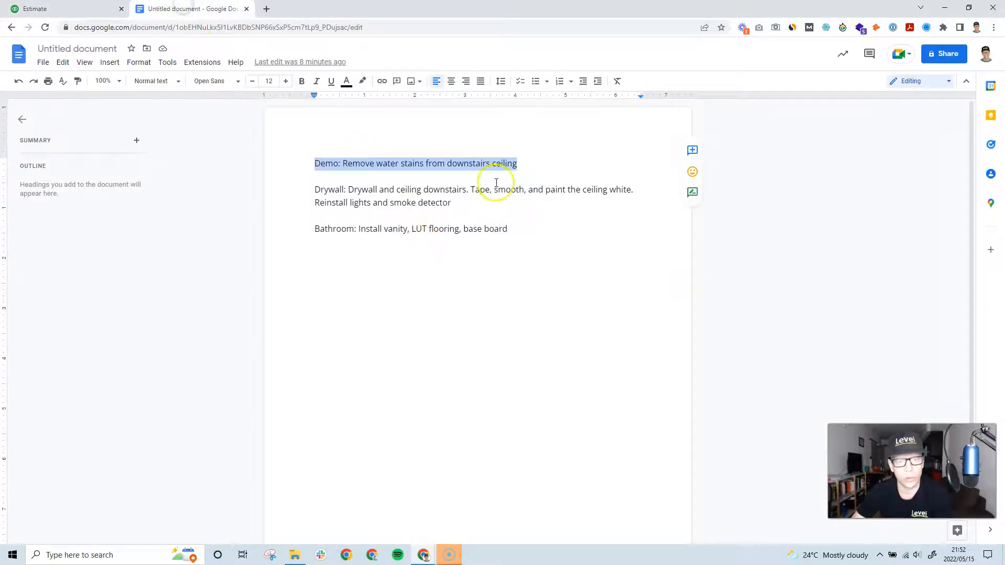
left_click_drag(475, 206, 319, 182)
key("ctrl+c")
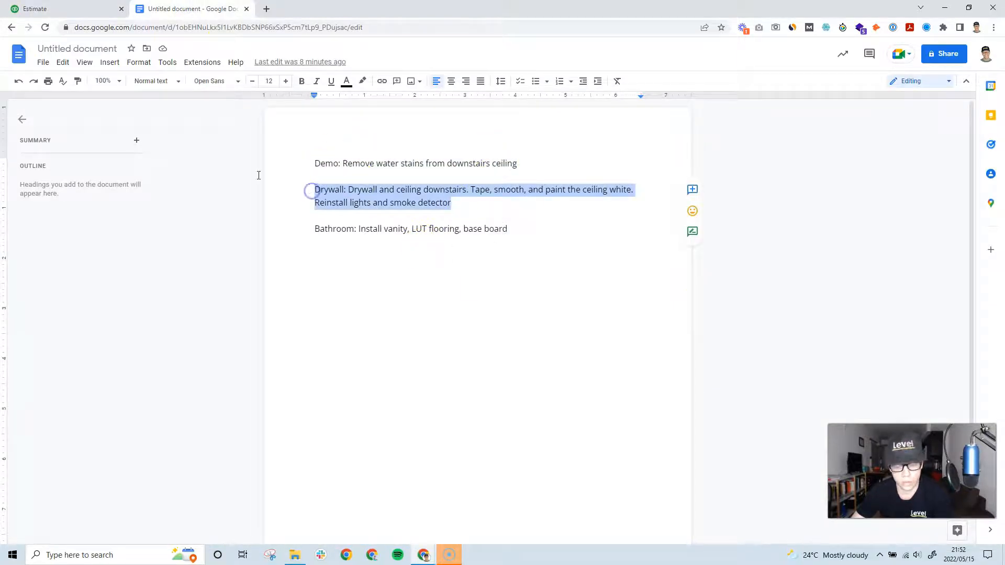
left_click(72, 8)
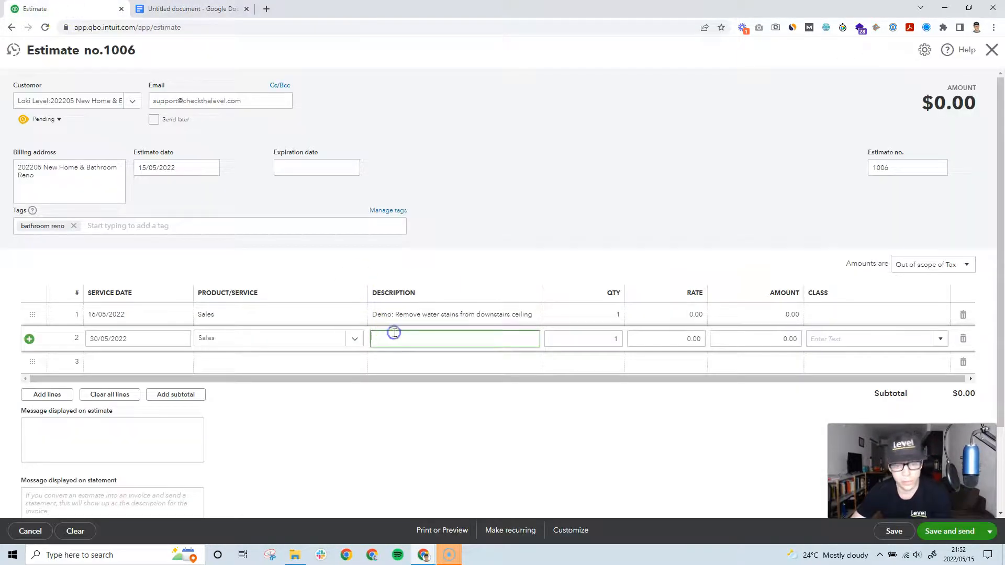
key("ctrl+v")
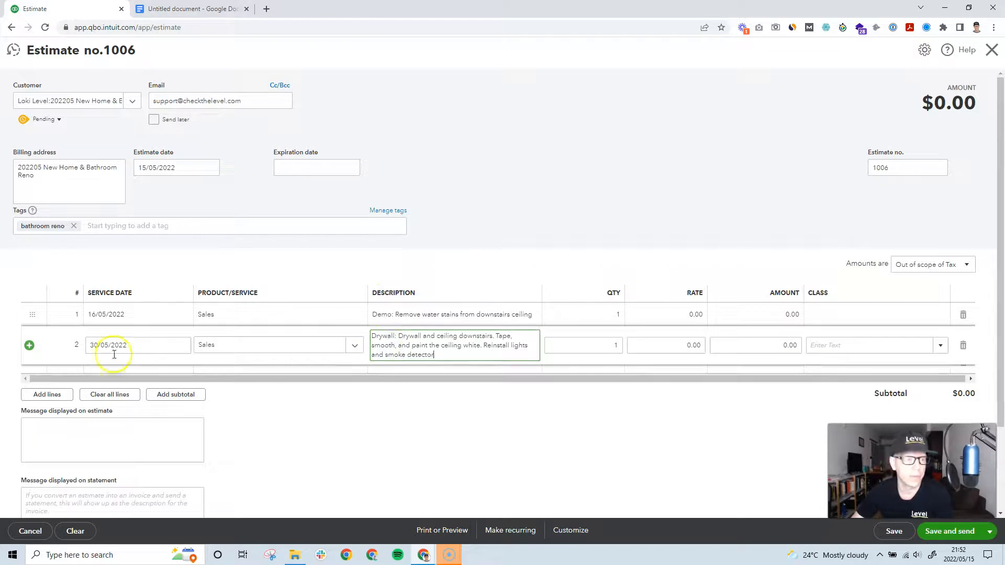
left_click(351, 434)
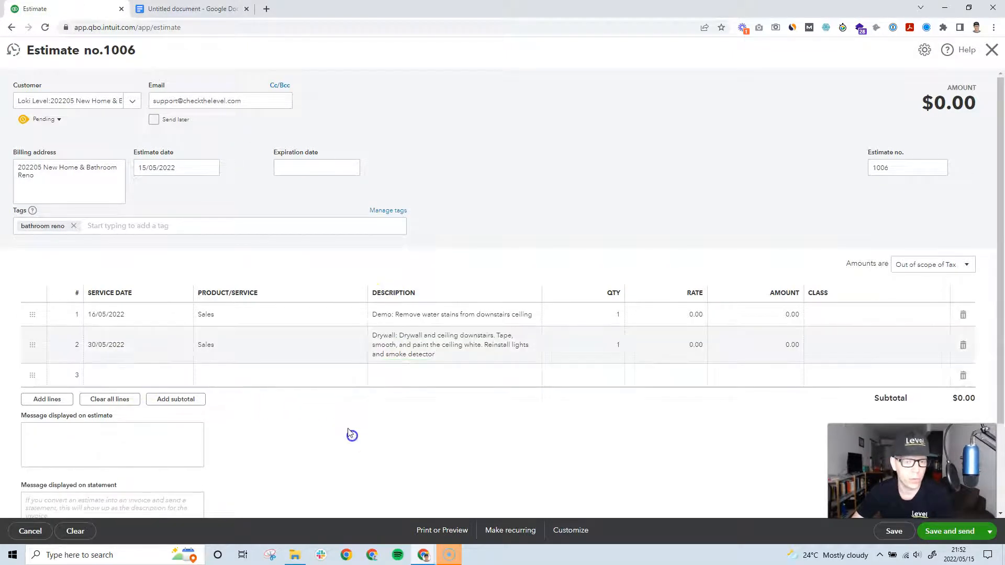
Step: Fill row 3 as Sales dated 13/06/2022 and copy the Bathroom notes for its description
left_click(162, 376)
left_click(182, 377)
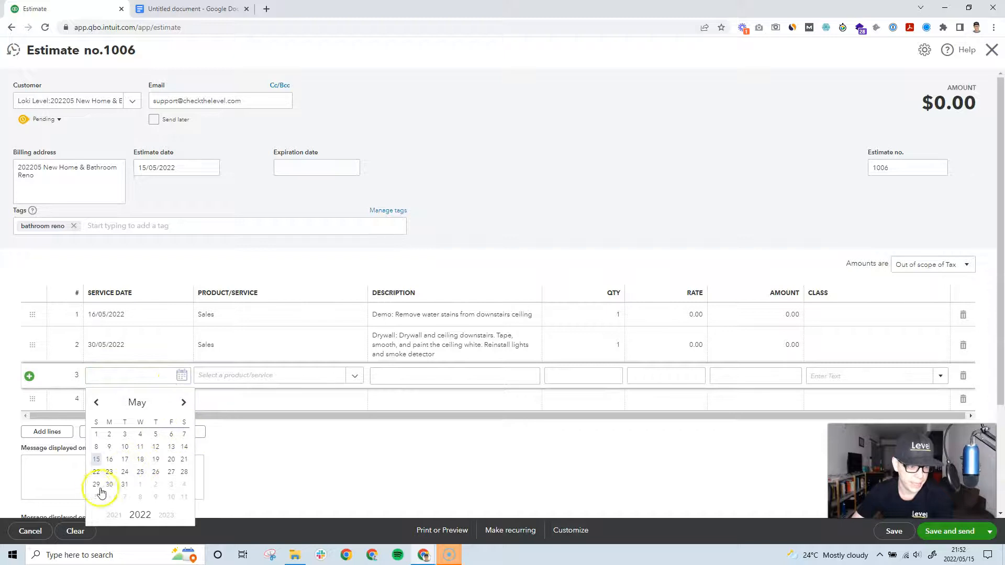
left_click(185, 403)
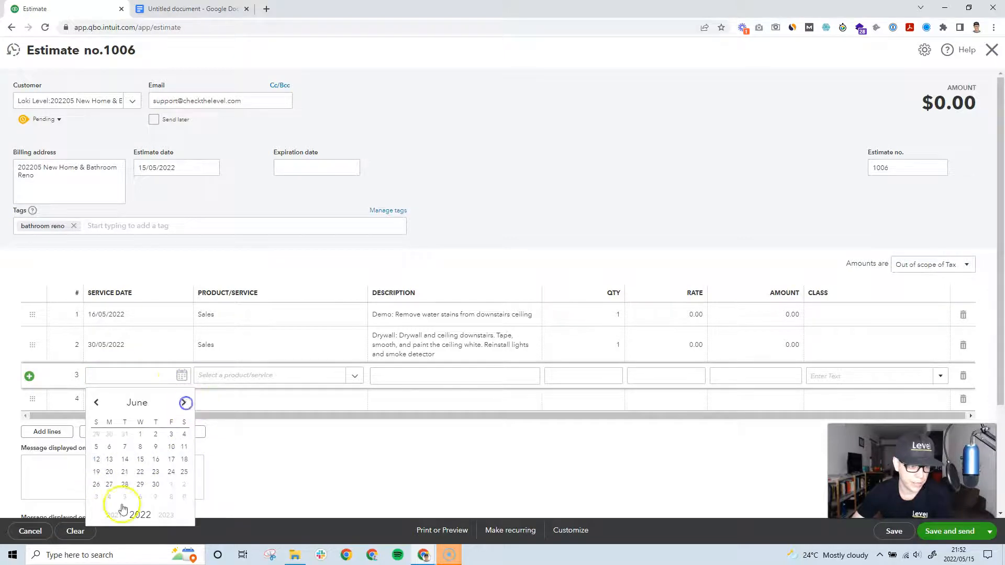
left_click(110, 460)
left_click(344, 376)
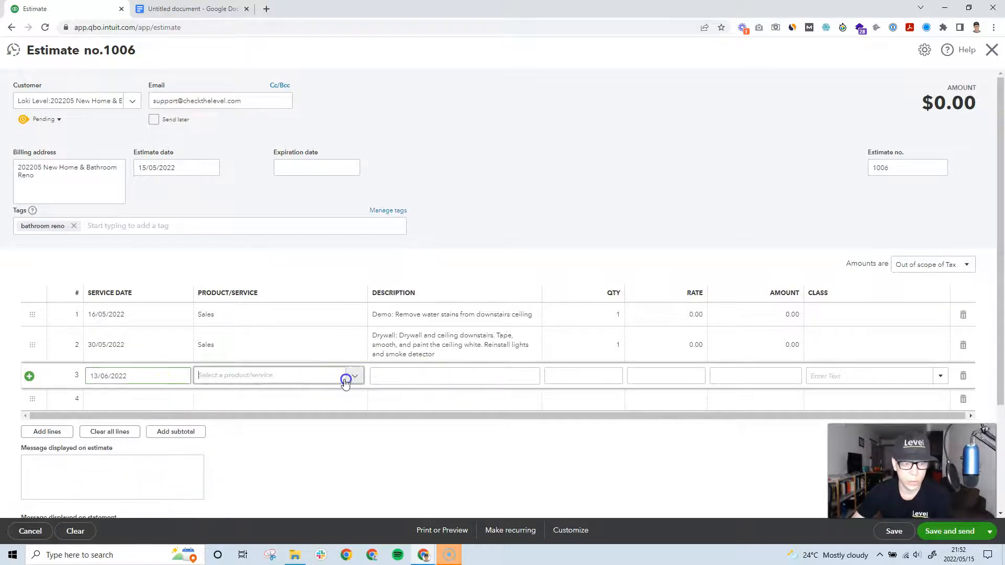
left_click(212, 463)
left_click(408, 381)
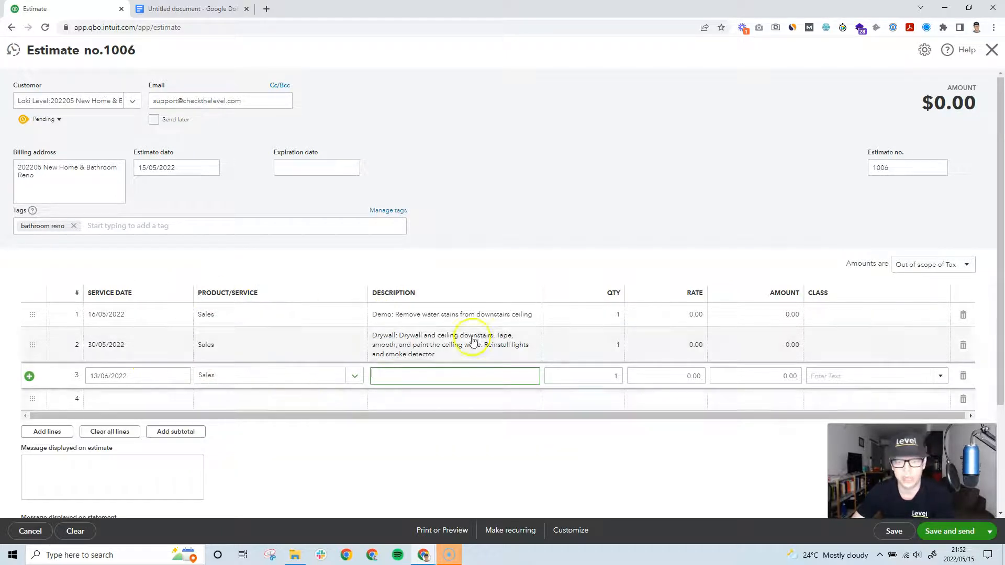
left_click(181, 8)
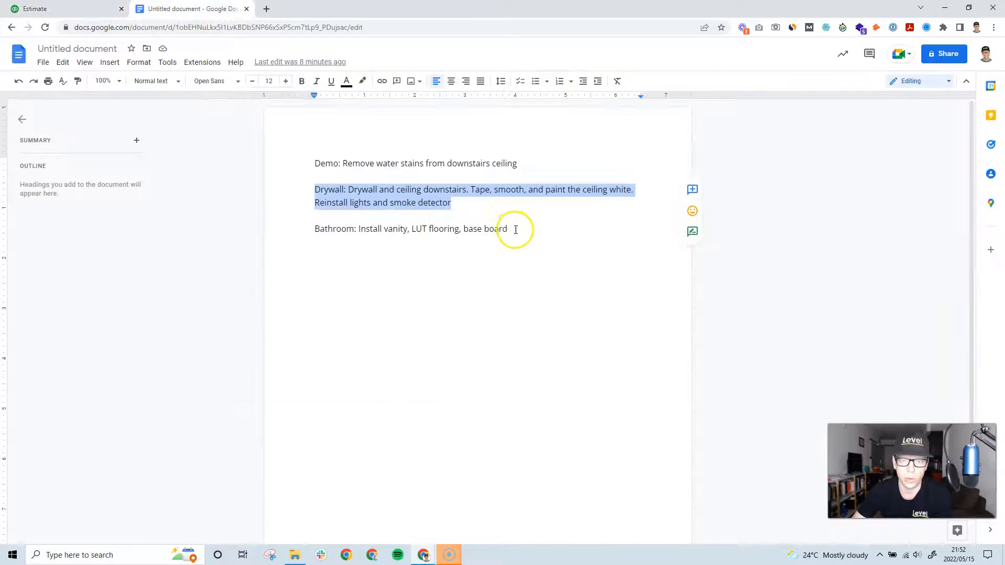
left_click_drag(515, 229, 326, 230)
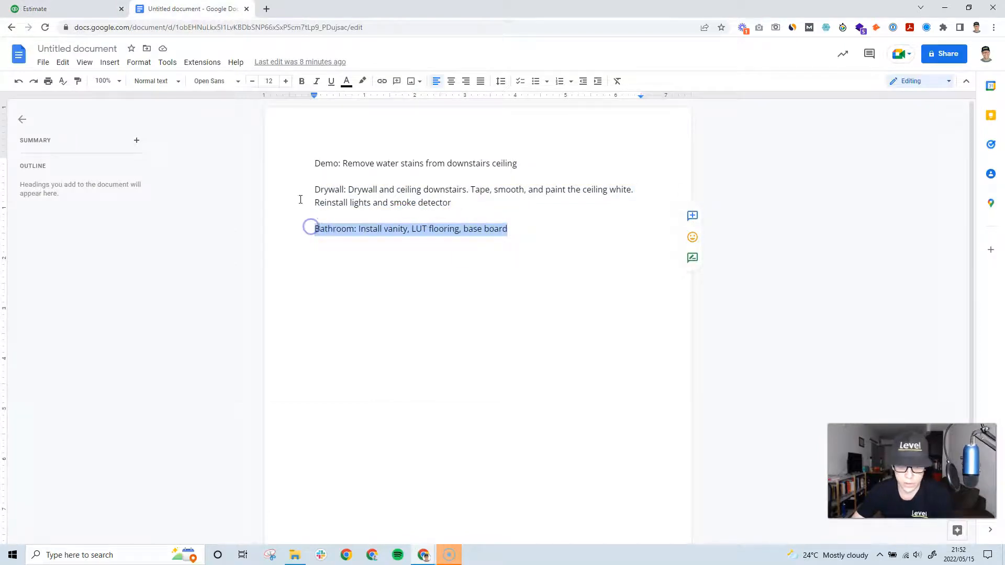
left_click(83, 8)
left_click(410, 376)
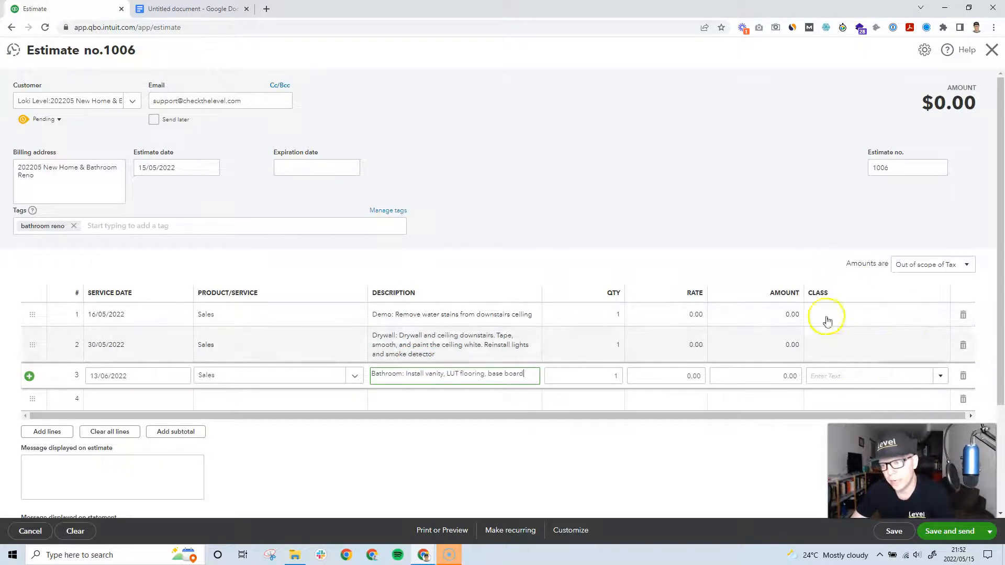
Step: Enter 10,000, 20,000 and 33,000 as the three line amounts, totalling $63,000.00
left_click(628, 481)
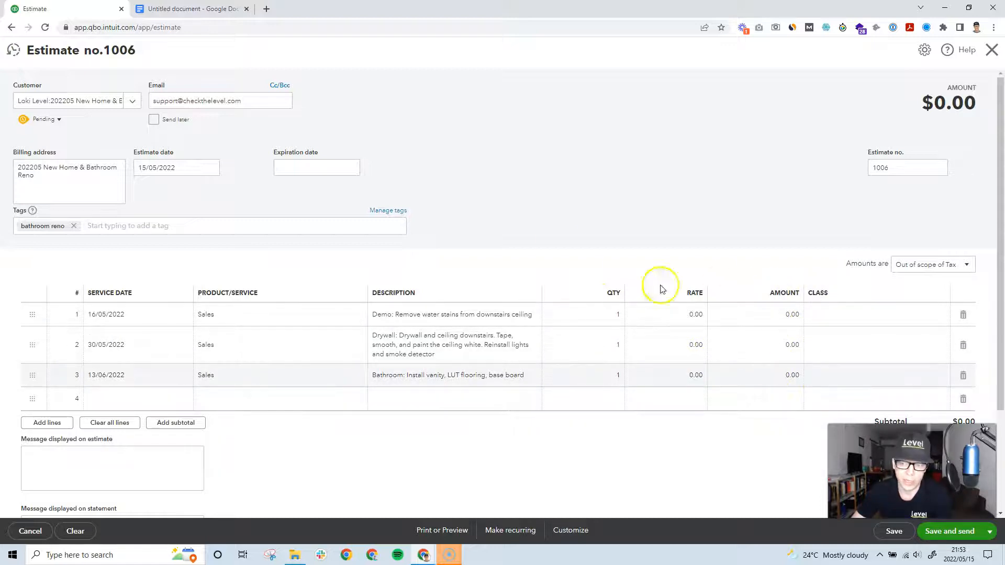
left_click(778, 315)
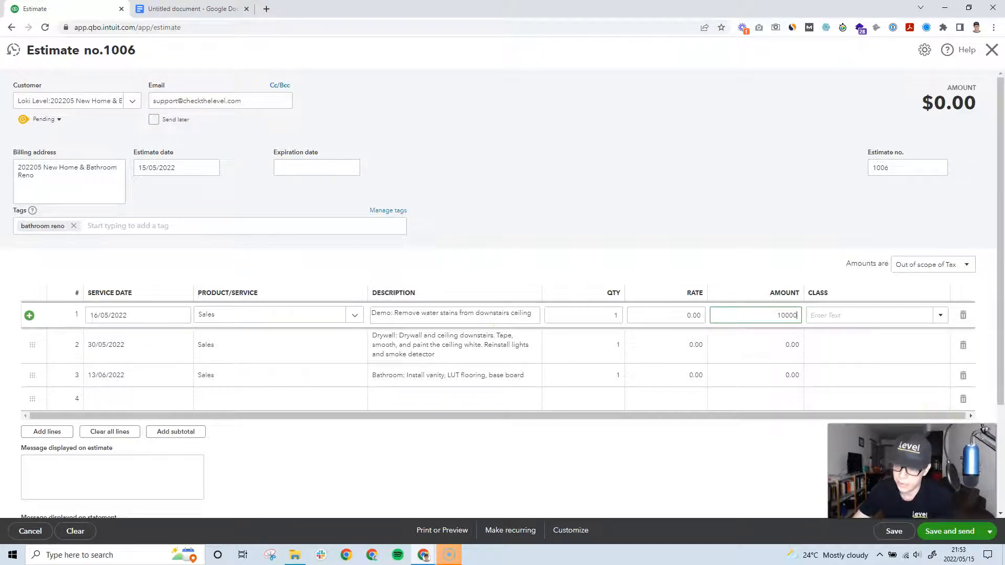
left_click(785, 344)
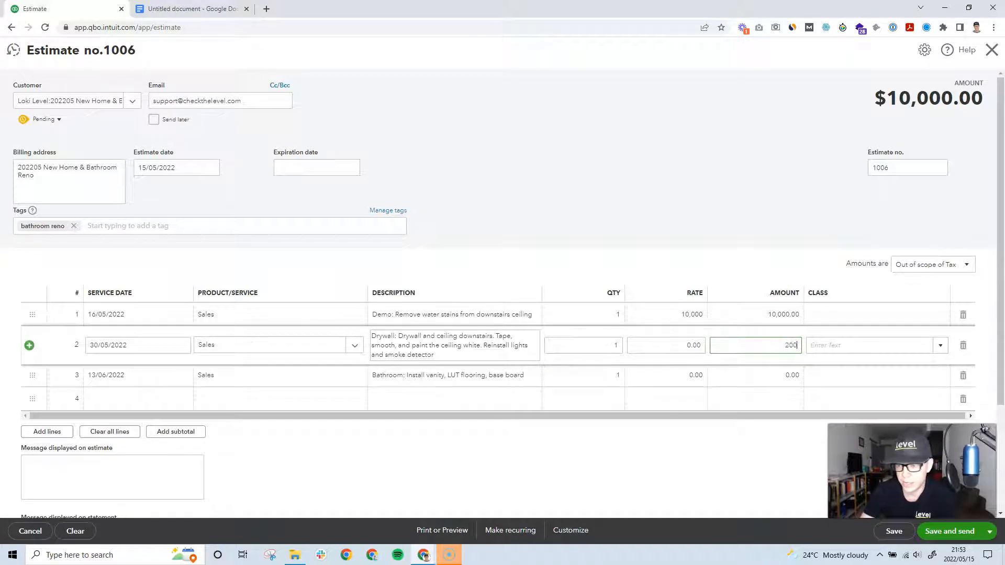
left_click(770, 385)
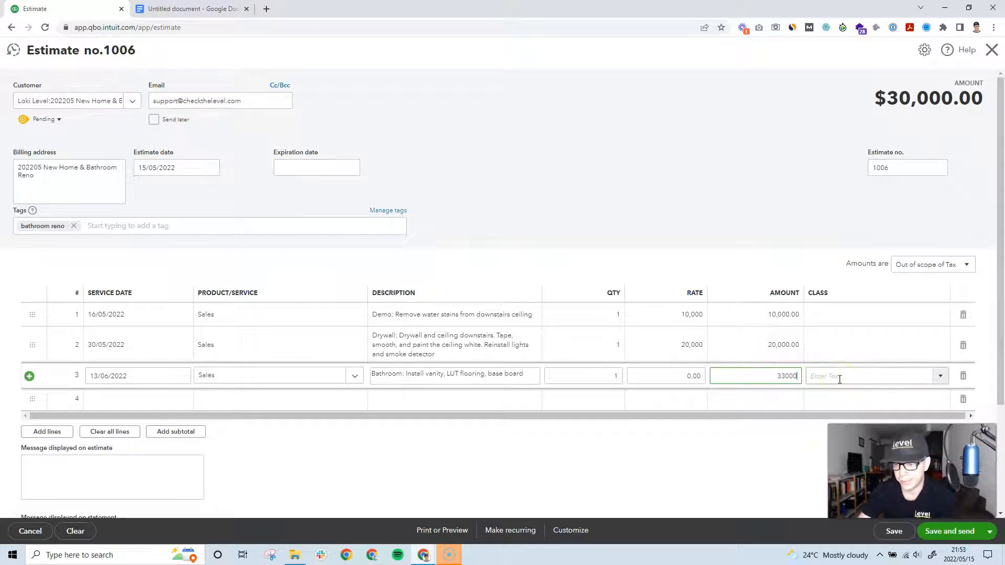
left_click(838, 378)
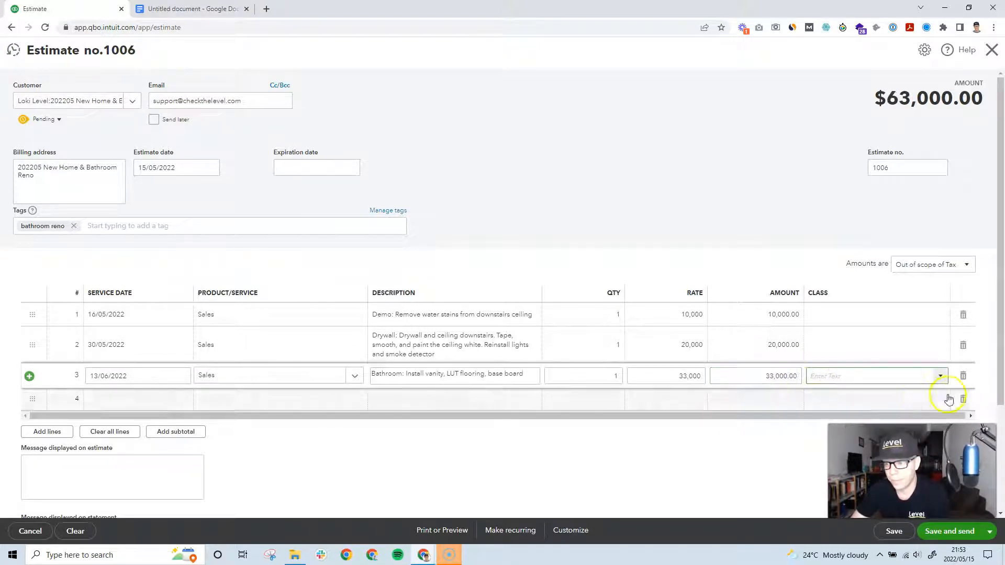
scroll(743, 417, "down", 1)
scroll(749, 417, "down", 1)
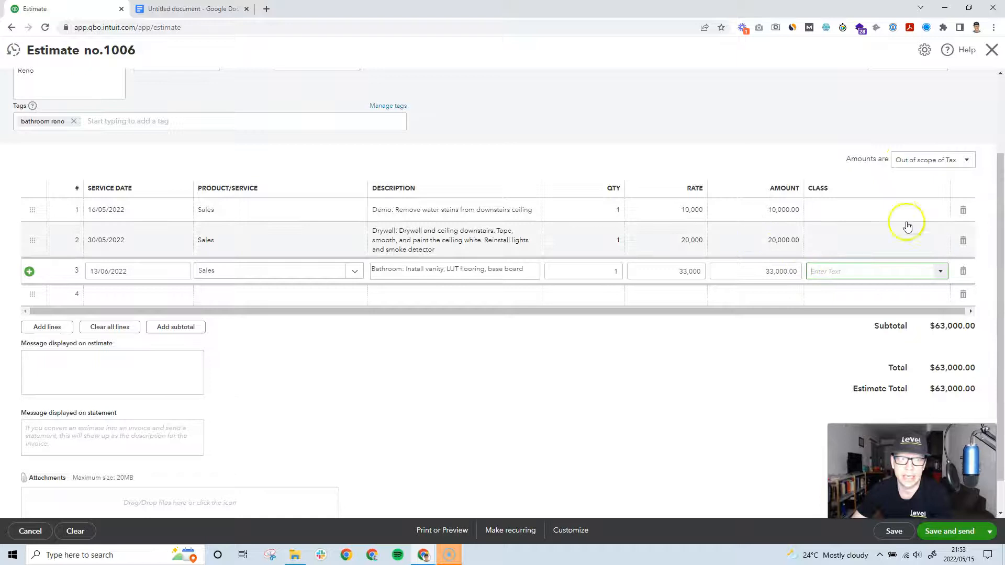
left_click(948, 162)
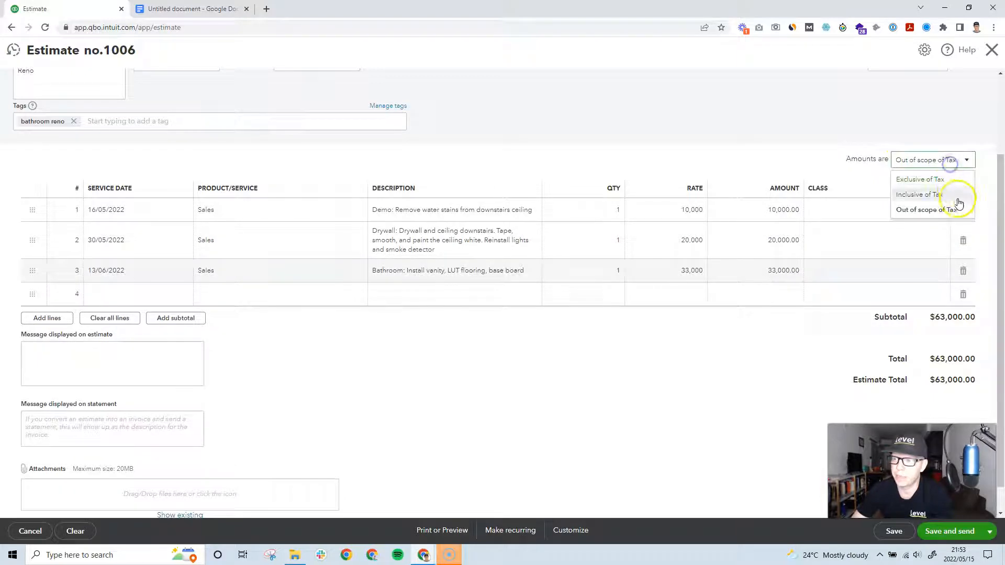
Step: Set Amounts are to Exclusive of Tax, then try previewing the estimate
left_click(932, 181)
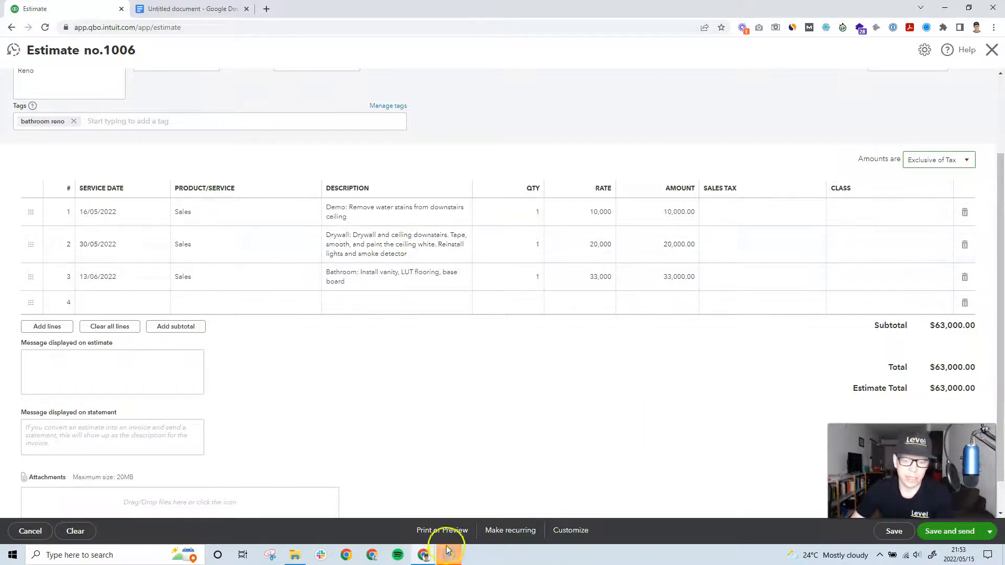
left_click(443, 533)
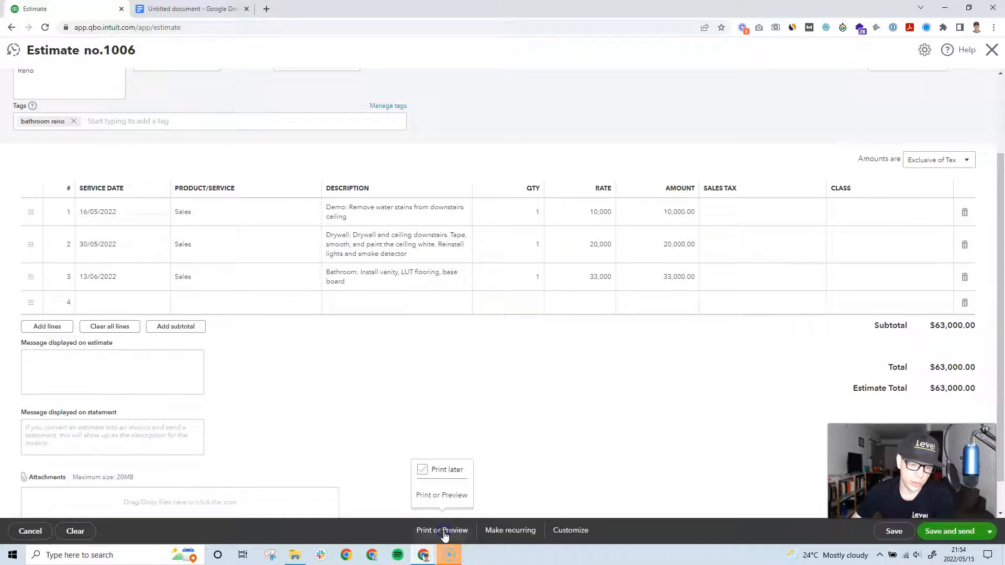
left_click(449, 504)
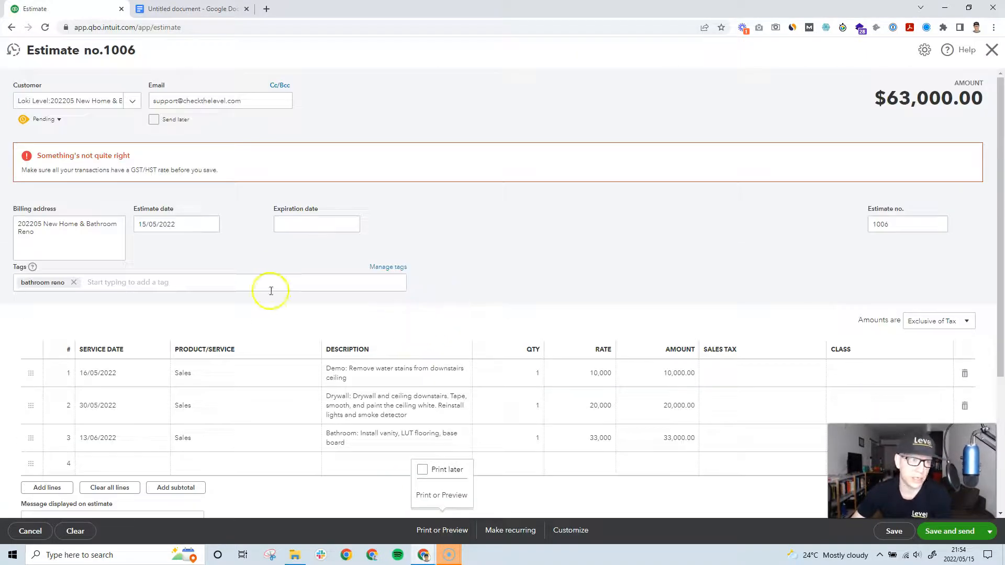
Step: Apply HST ON (13%) sales tax to rows 1, 2 and 3, bringing the total to $71,190.00
left_click(814, 375)
left_click(817, 375)
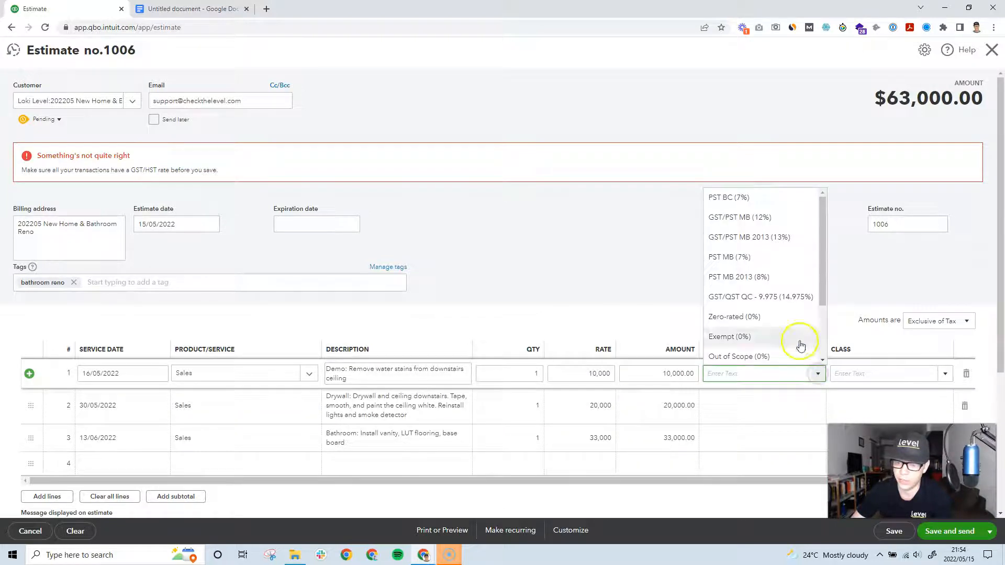
scroll(771, 274, "down", 2)
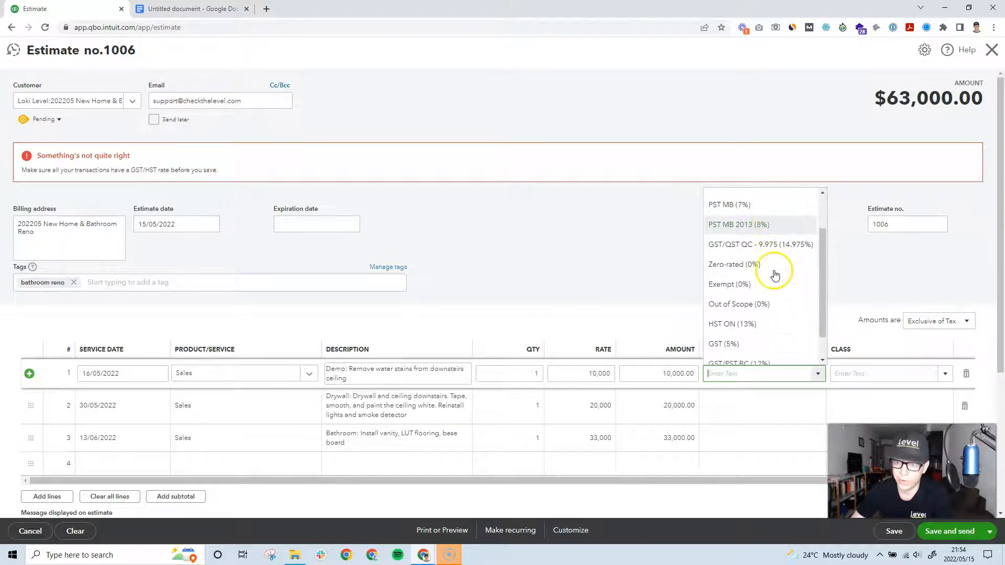
left_click(777, 328)
left_click(813, 412)
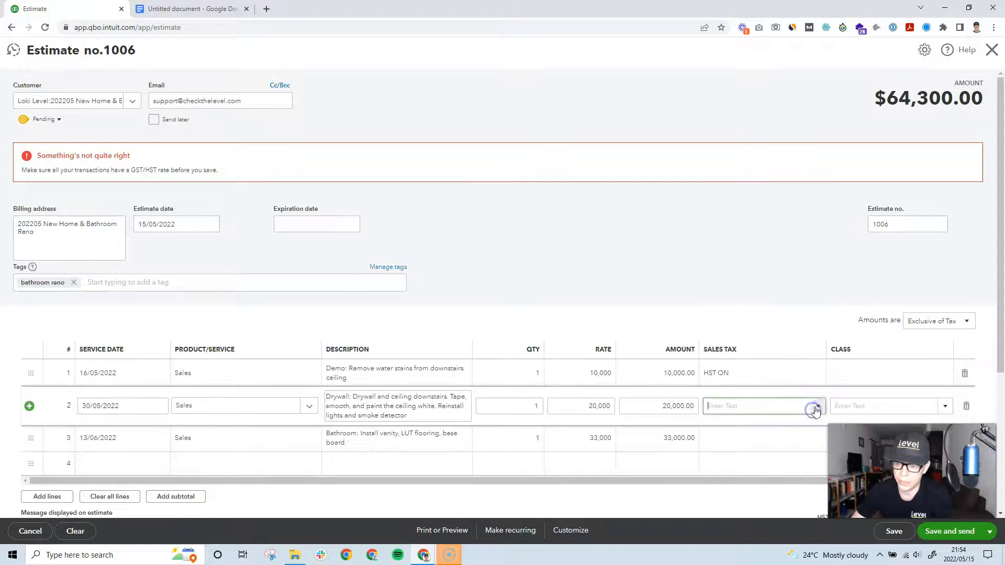
left_click(816, 406)
left_click(753, 328)
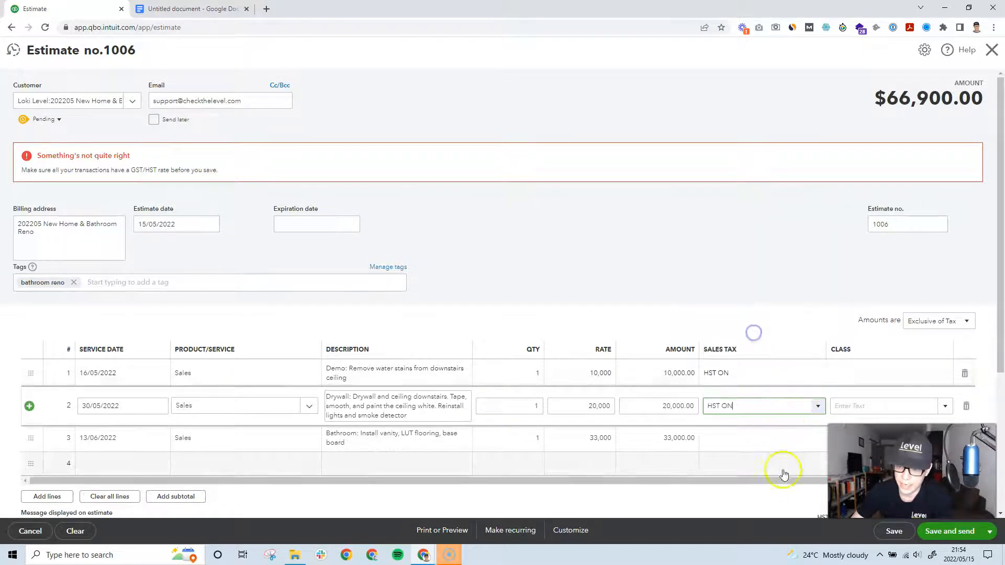
left_click(778, 440)
left_click(818, 442)
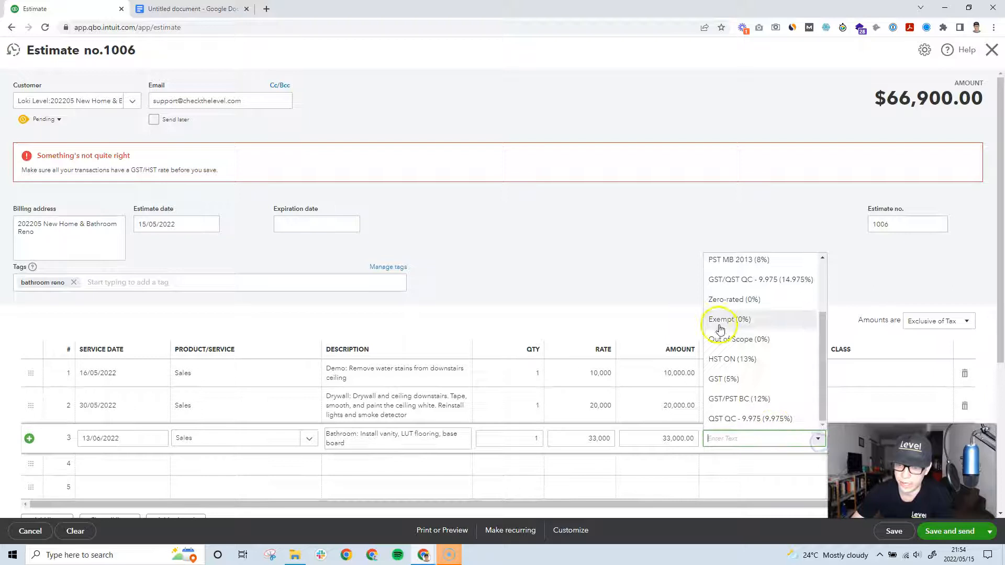
left_click(738, 361)
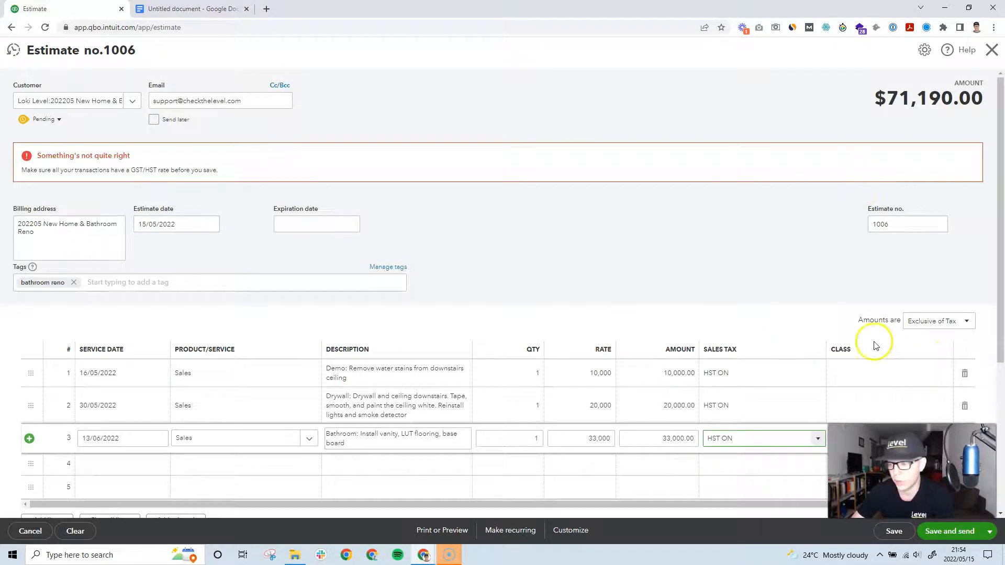
Step: Scroll to the totals and highlight the HST and $71,190.00 total lines
scroll(574, 369, "down", 2)
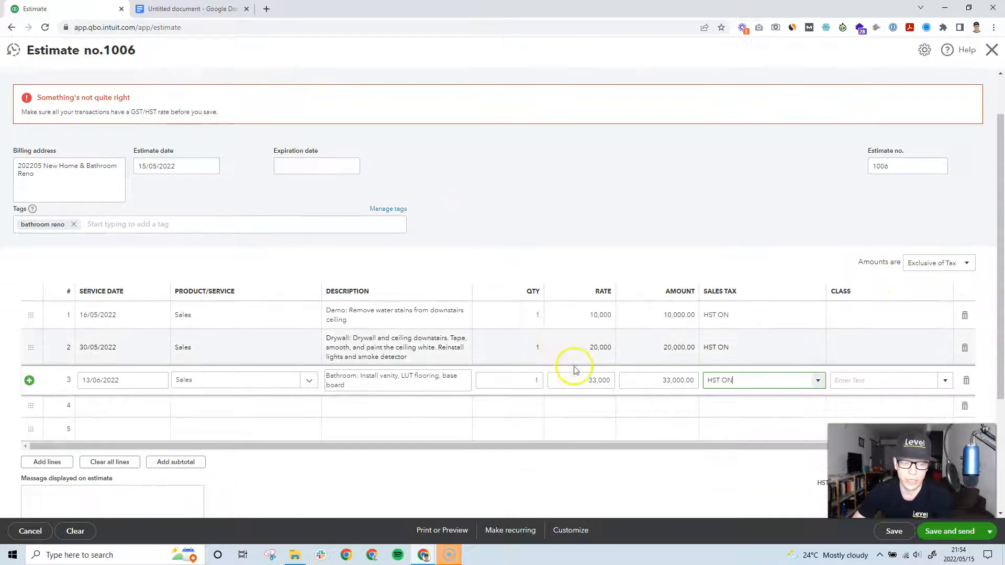
scroll(574, 369, "down", 3)
left_click_drag(824, 332, 973, 323)
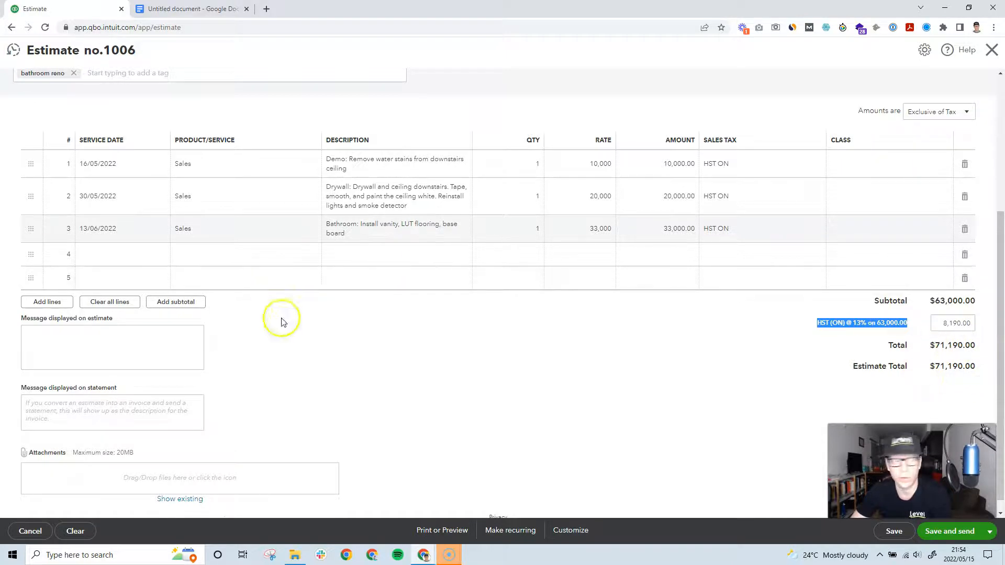
left_click(377, 329)
Step: Save estimate 1006 via Print or Preview and open its print preview
left_click(459, 534)
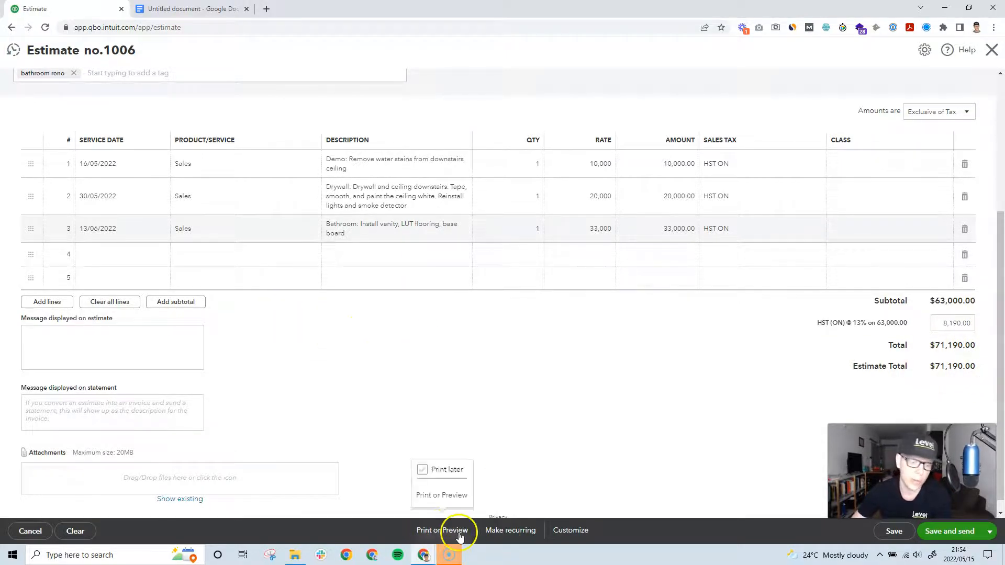
left_click(441, 495)
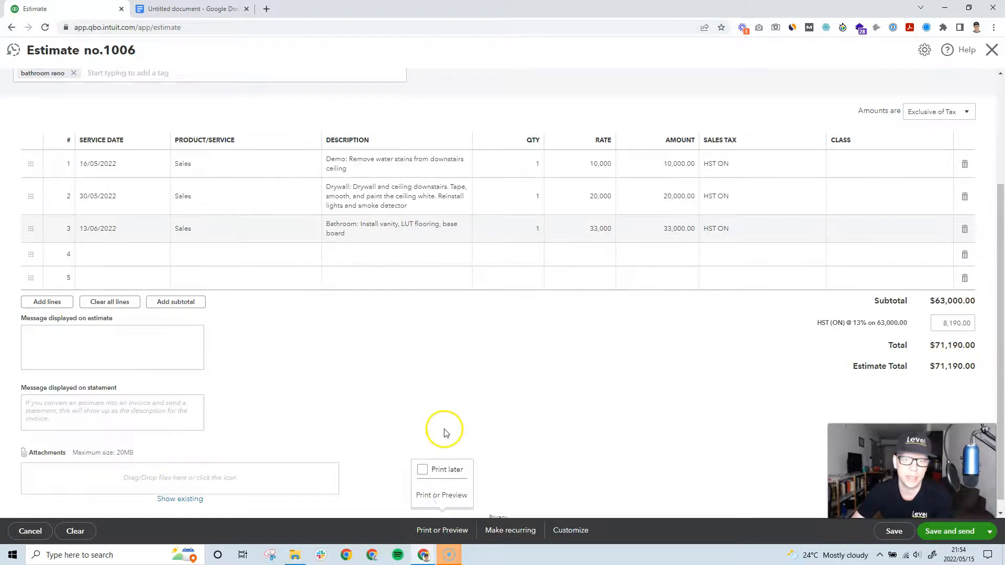
left_click(416, 531)
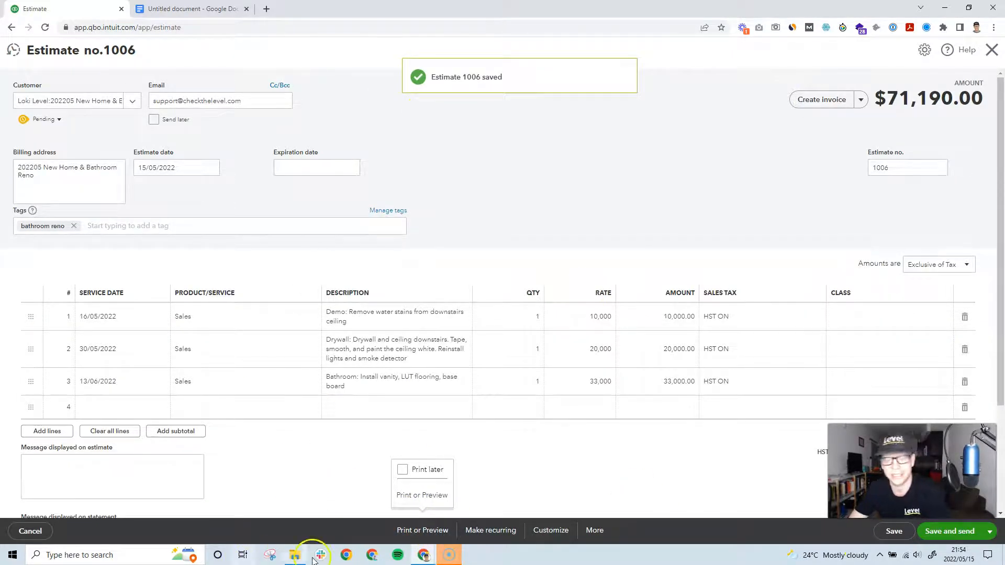
left_click(446, 495)
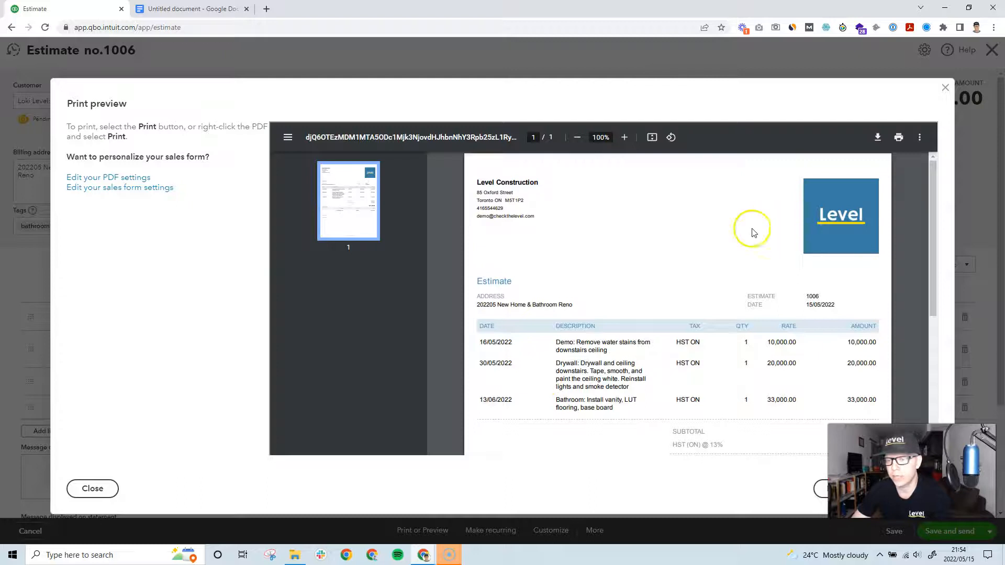
Step: Scroll the one-page estimate PDF down to its $71,190.00 totals and tax summary, then close it
scroll(696, 255, "down", 1)
scroll(696, 258, "down", 1)
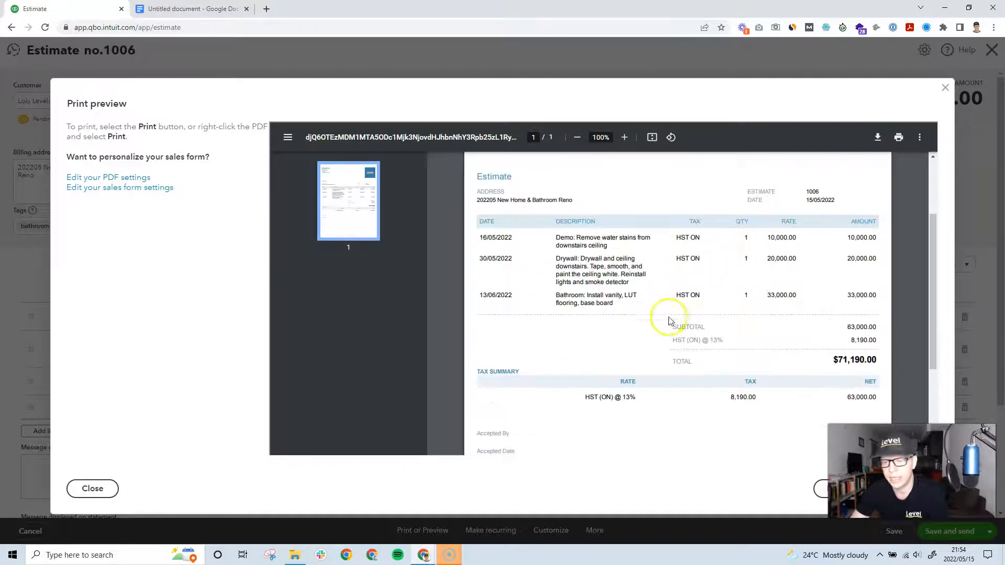
scroll(689, 309, "down", 1)
scroll(750, 371, "up", 1)
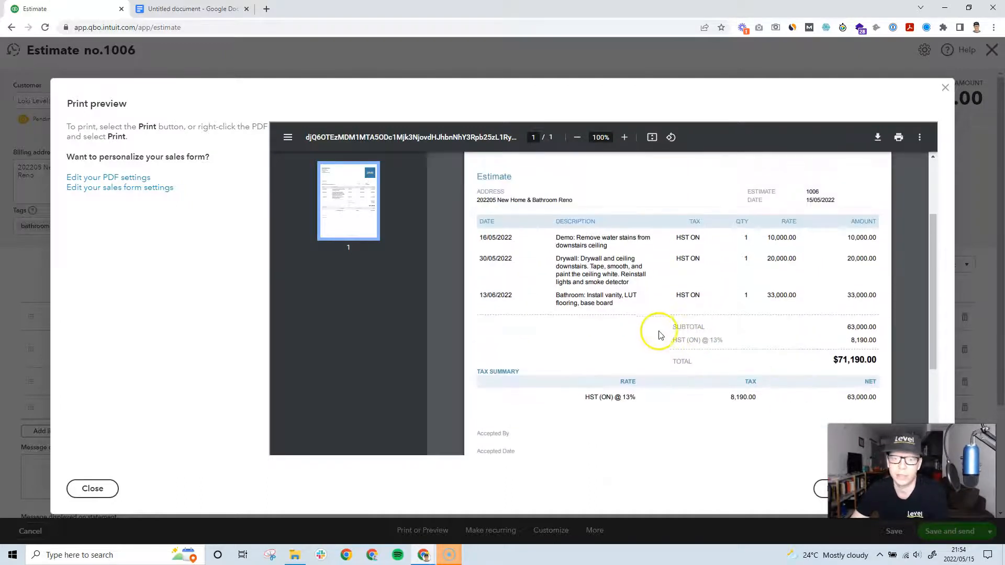
scroll(658, 335, "up", 1)
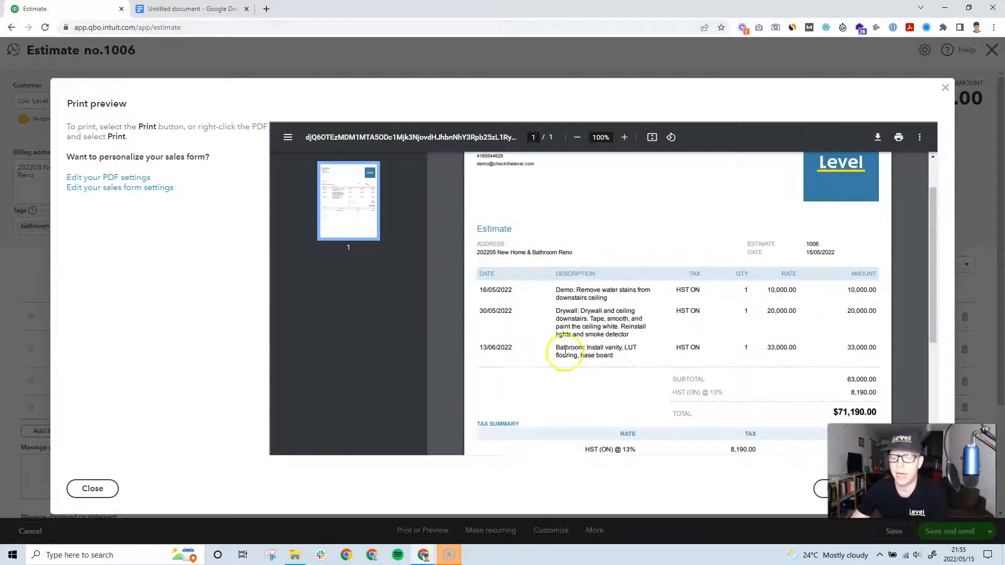
scroll(564, 351, "down", 1)
scroll(702, 327, "down", 1)
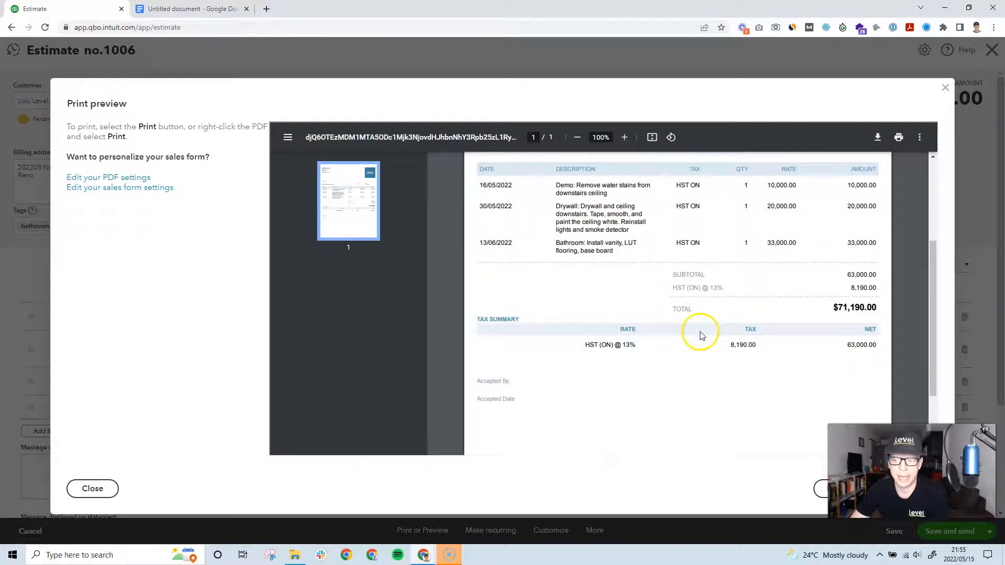
left_click(92, 488)
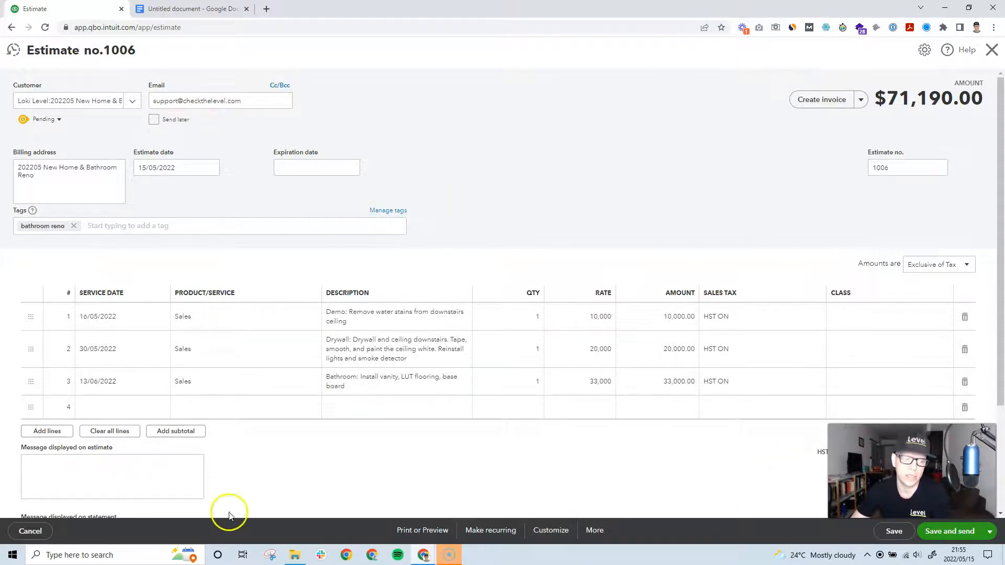
Step: Write 'Payment Information' and 'Terms Service' in the estimate message, then preview the estimate
left_click(48, 469)
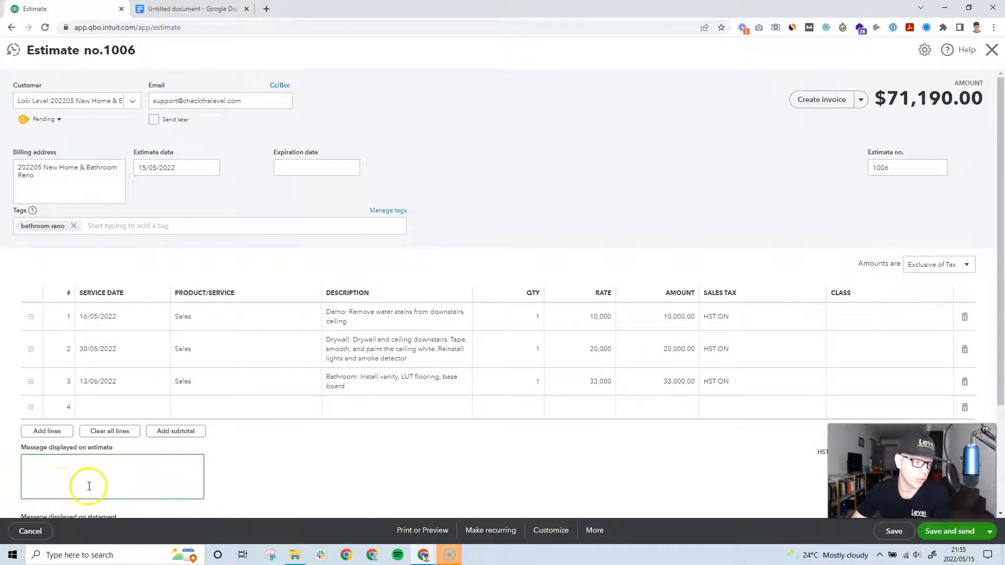
left_click(159, 401)
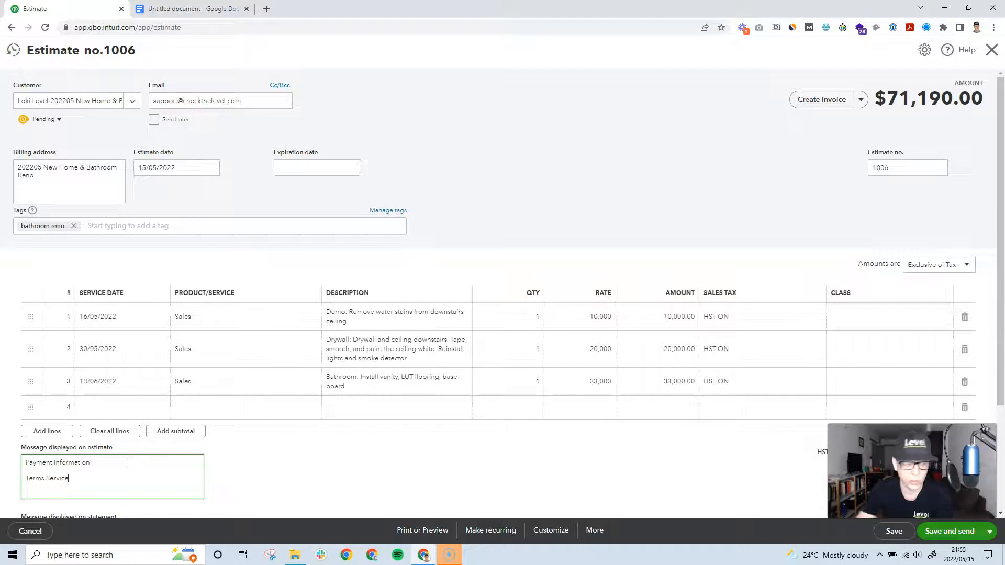
left_click(433, 530)
left_click(421, 495)
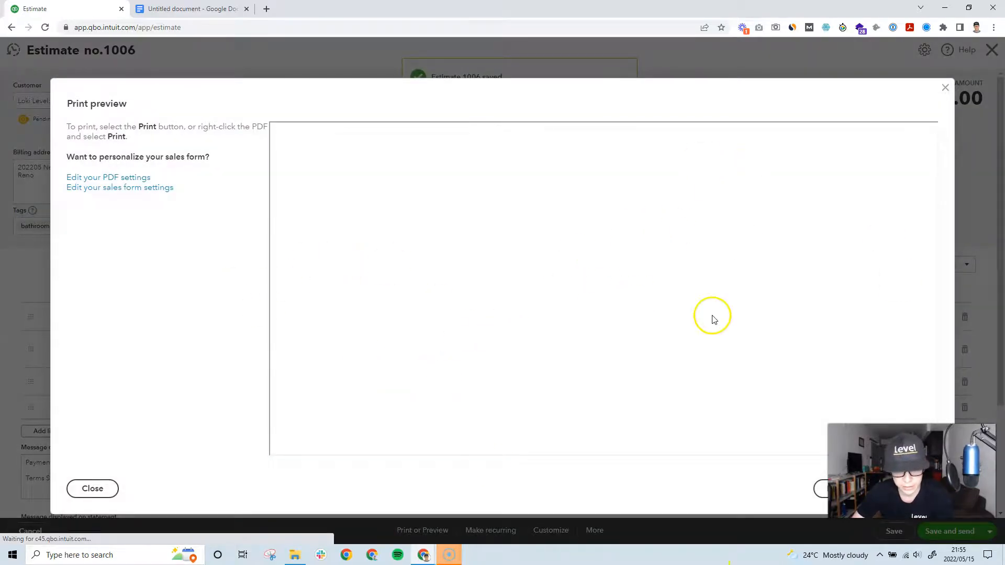
Step: Scroll the PDF to confirm the Payment Information and Terms Service message above the totals
scroll(565, 318, "down", 1)
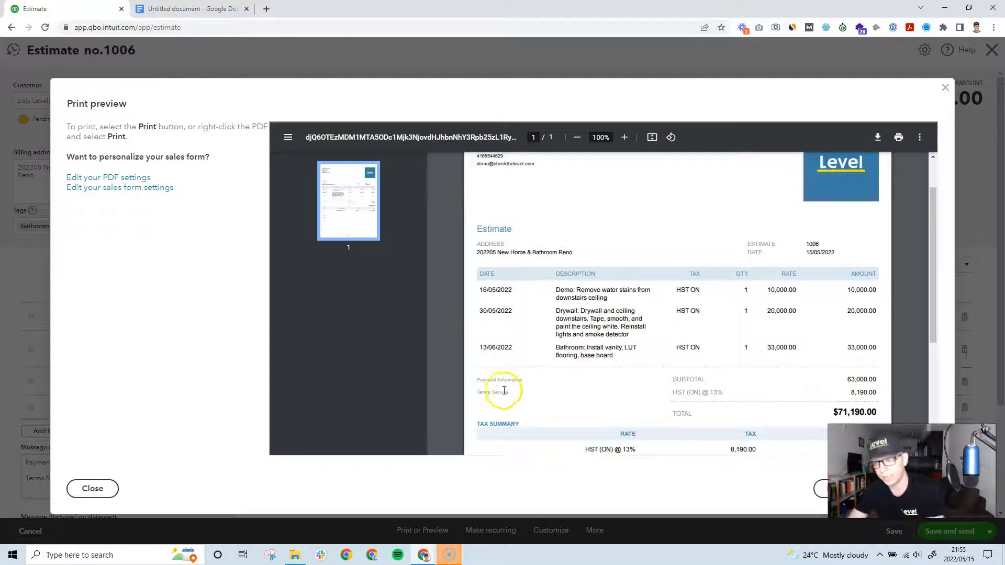
scroll(504, 391, "down", 2)
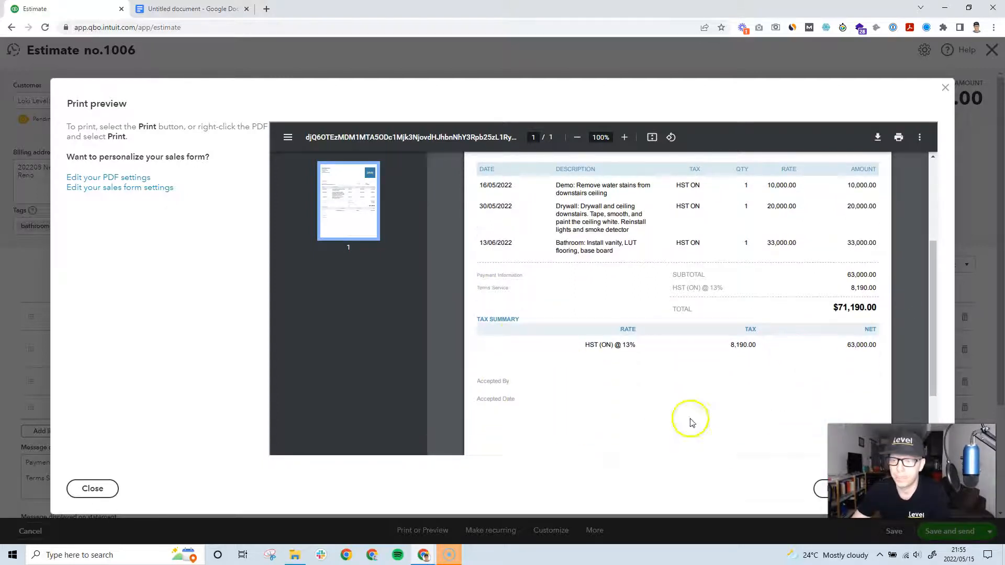
Step: Close the preview and revise the Payment Information and Terms Service message lines
left_click(947, 87)
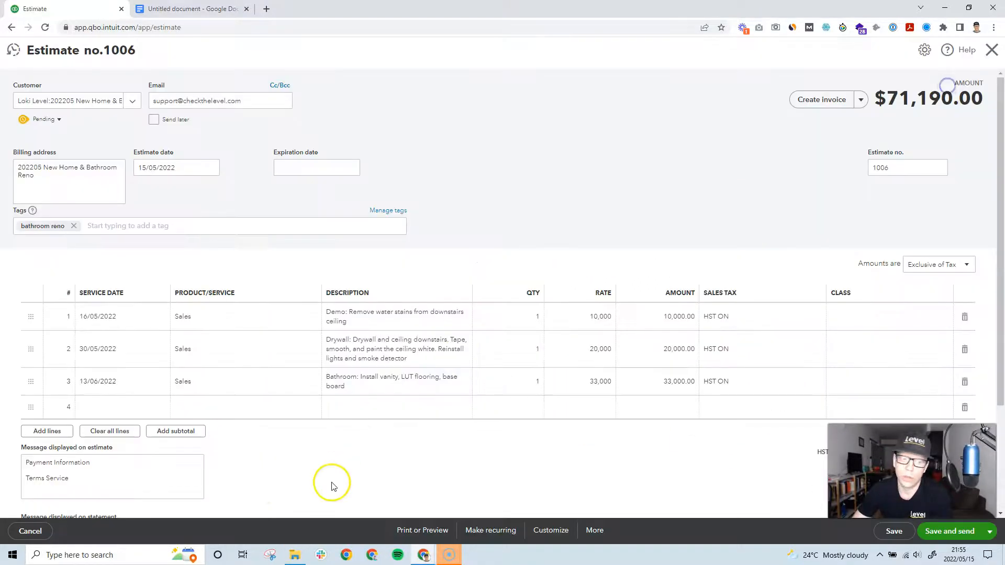
left_click_drag(89, 478, 8, 478)
left_click(102, 462)
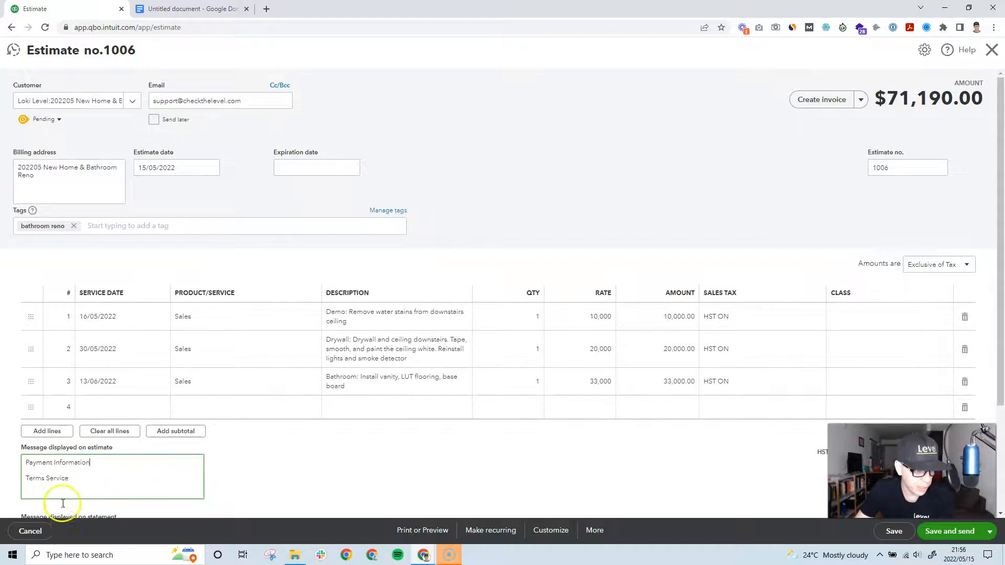
Step: Save estimate 1006 and close it, returning to the Sales Customers list
scroll(96, 442, "down", 1)
scroll(303, 442, "down", 2)
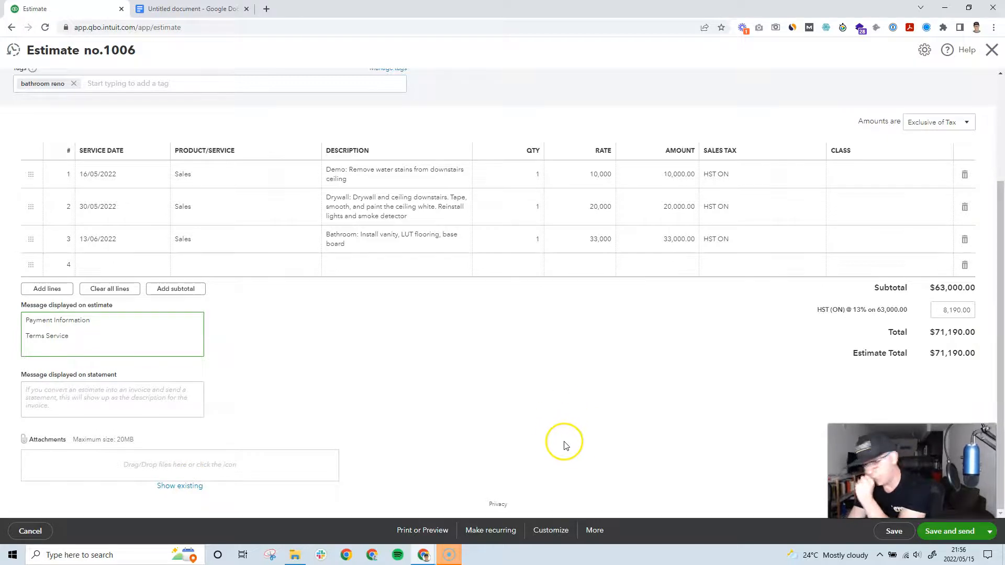
scroll(445, 408, "up", 3)
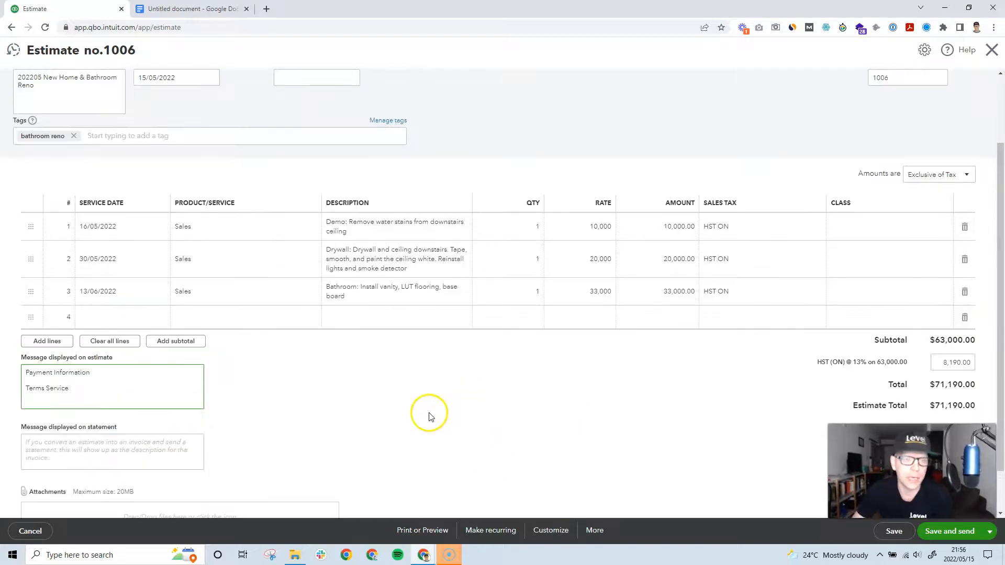
left_click(892, 532)
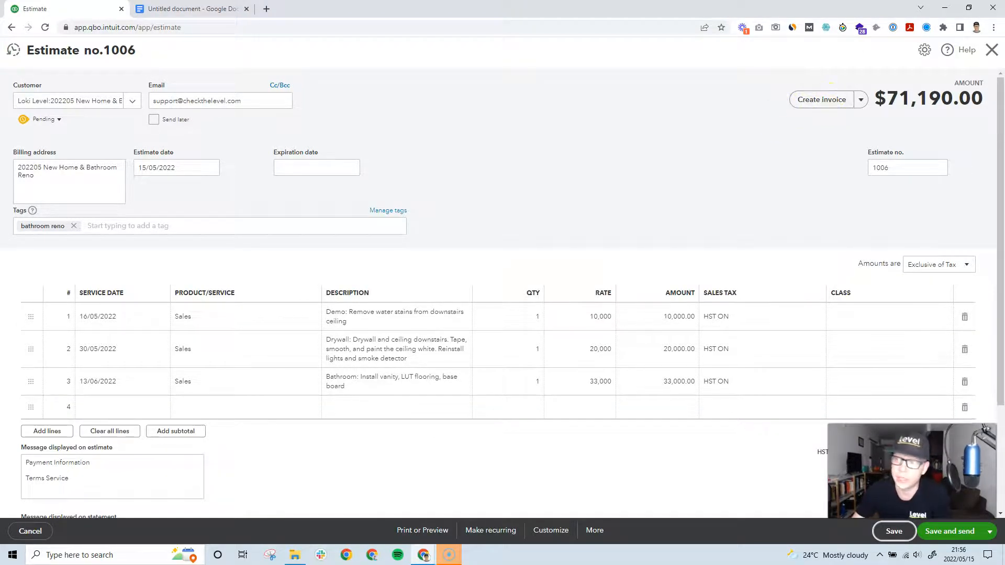
left_click(992, 49)
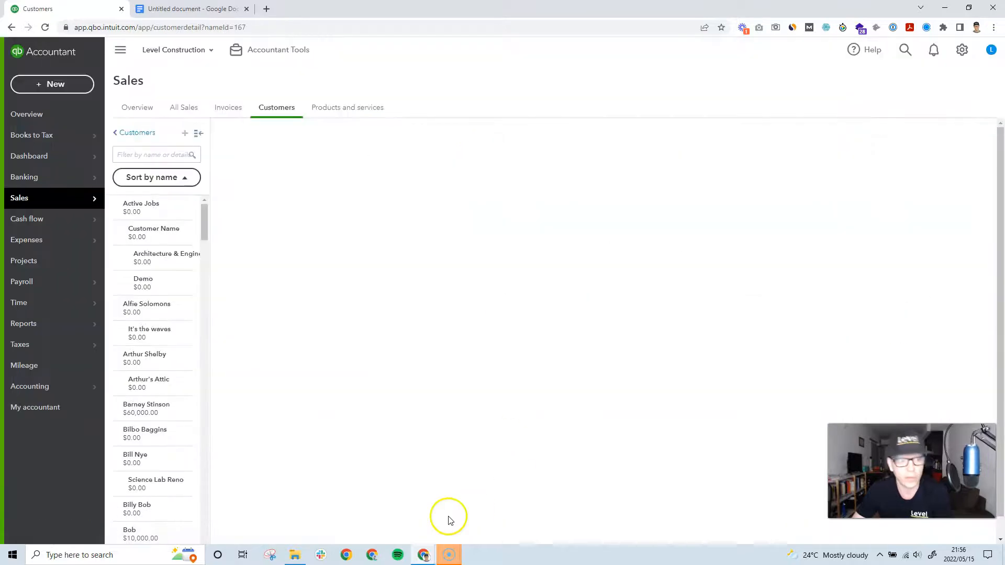
Step: Filter All Sales to the three open estimates and open estimate 1006
mouse_move(49, 197)
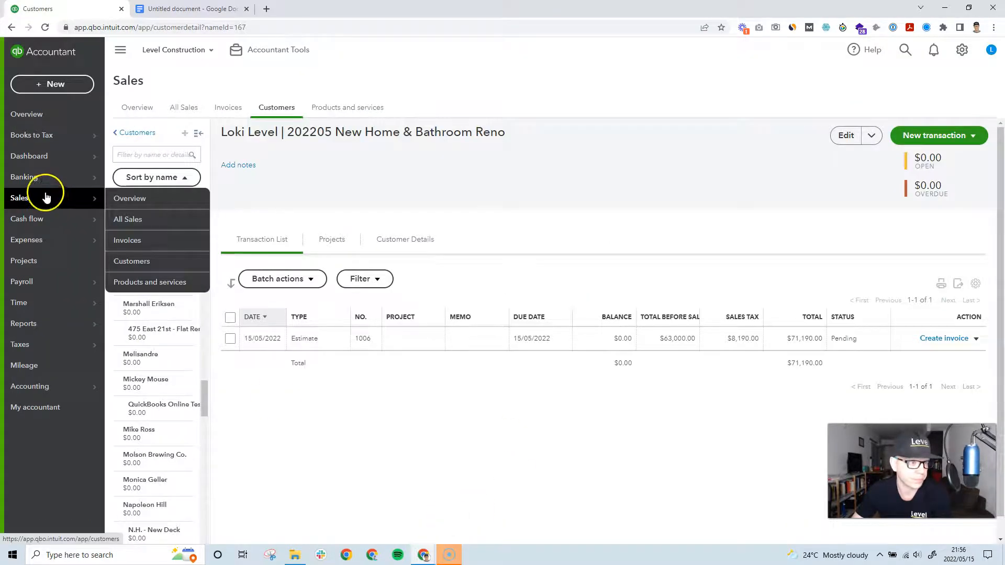
left_click(173, 220)
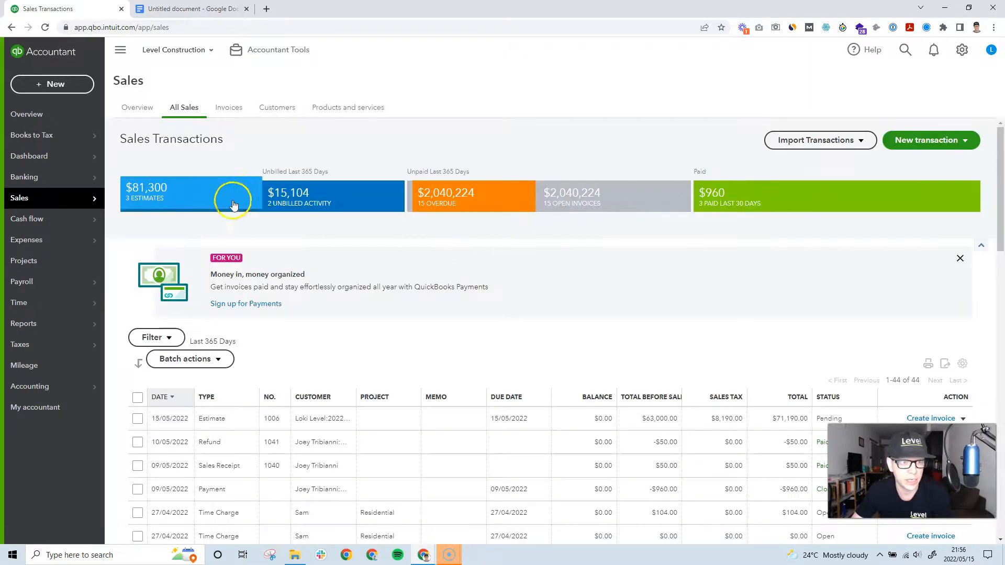
left_click(185, 199)
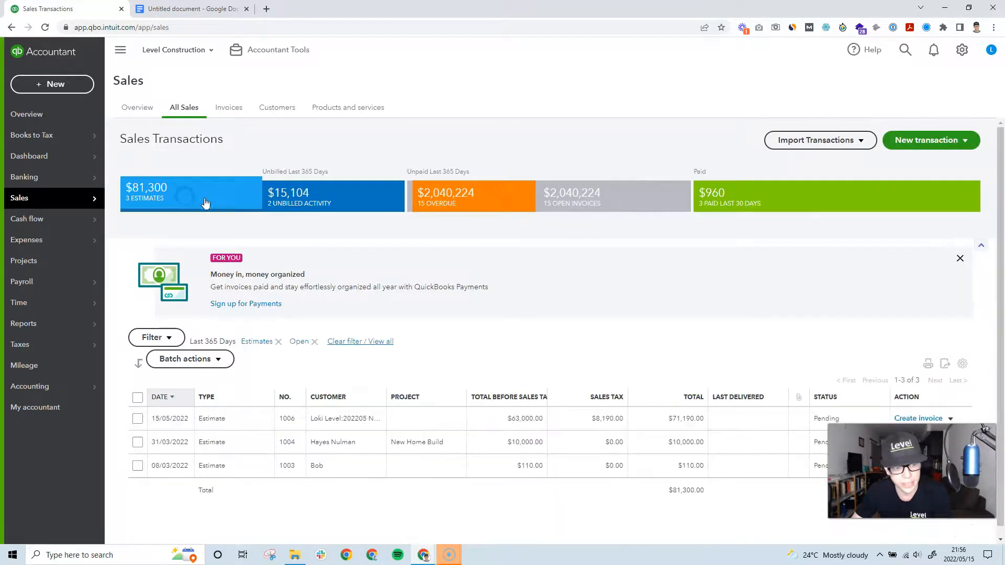
left_click(217, 418)
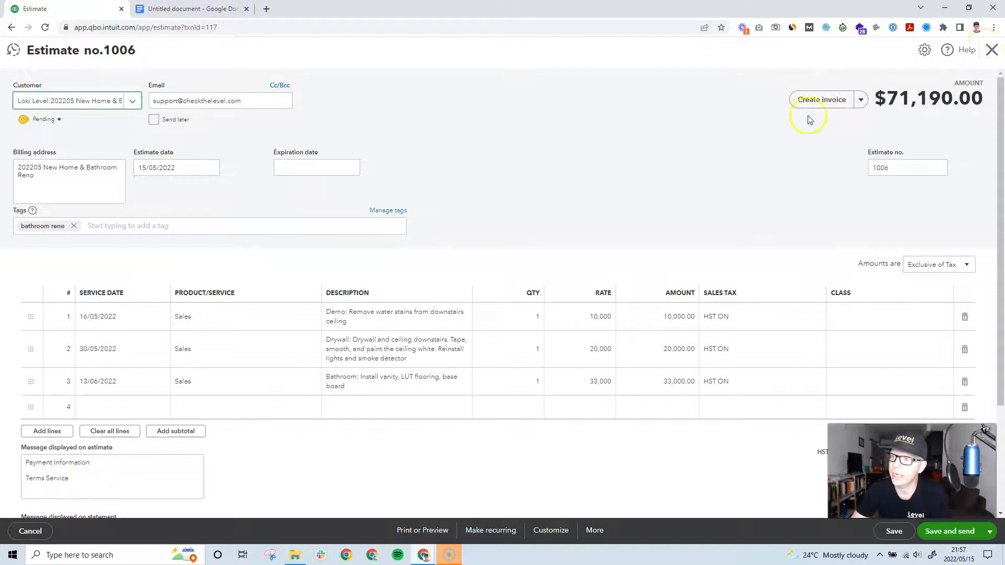
Step: Close estimate 1006, dismiss the invoice amount dialog, and reopen the estimate
left_click(991, 49)
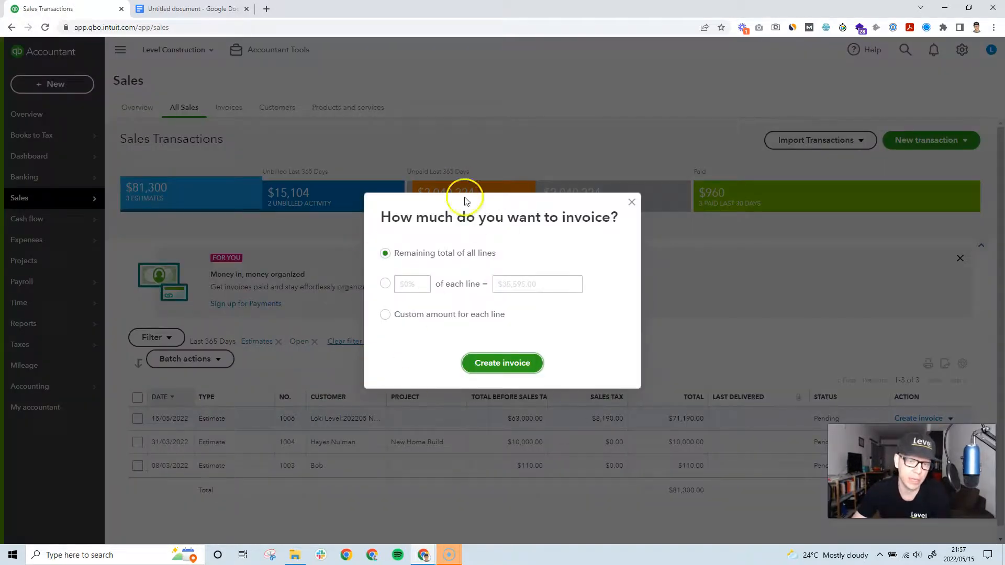
left_click(631, 202)
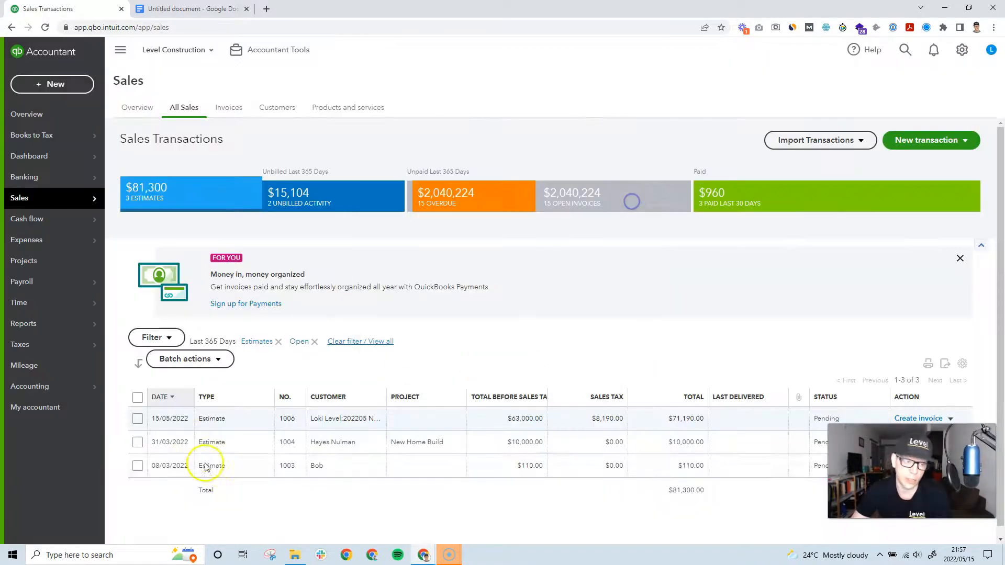
left_click(219, 425)
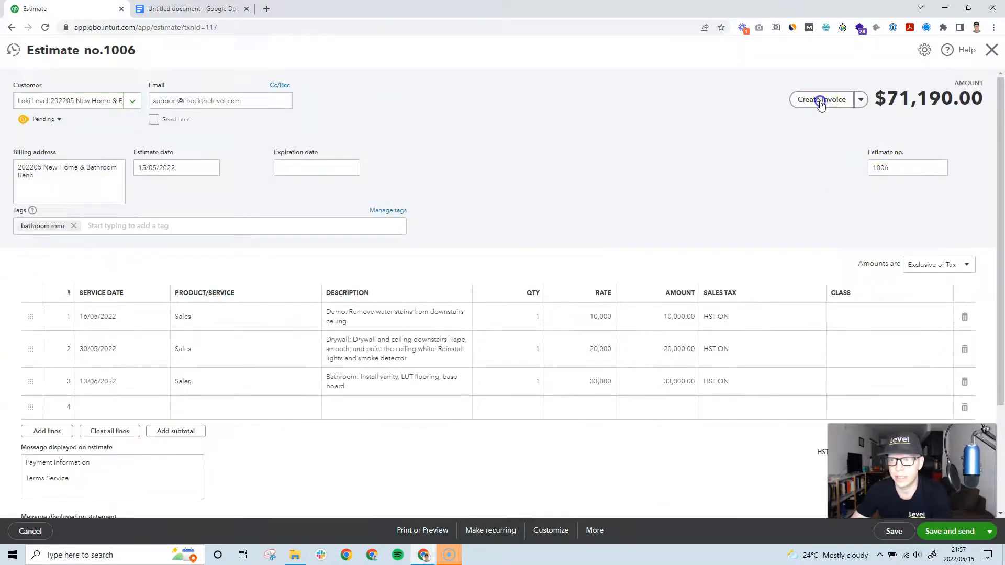
Step: Create invoice 1042 from estimate 1006 using a custom amount for each line
left_click(822, 100)
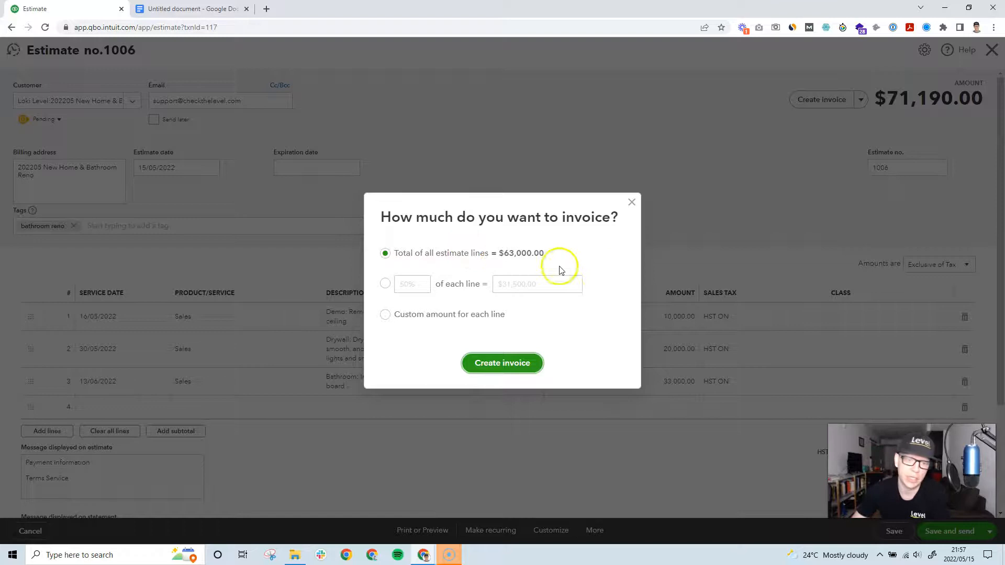
left_click(384, 283)
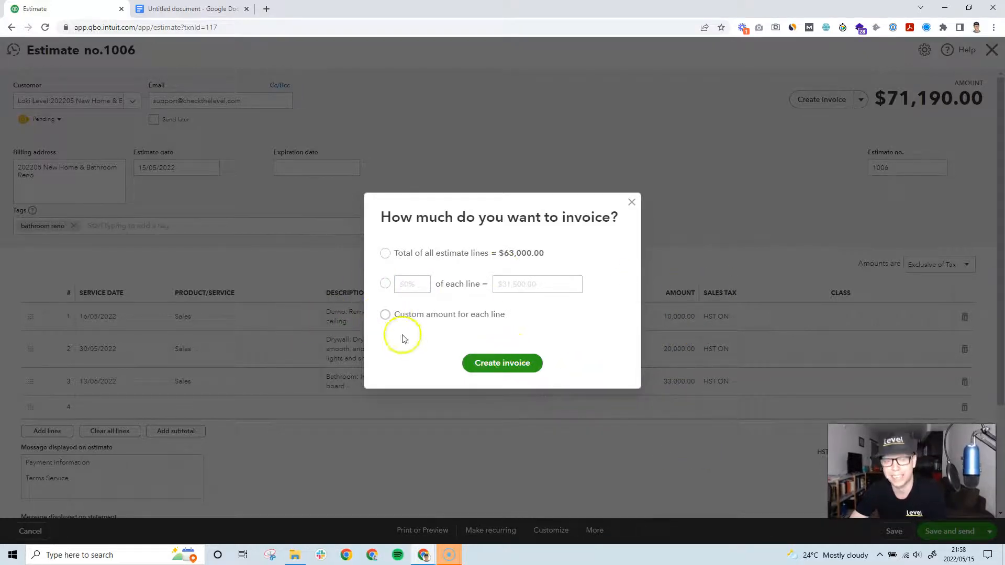
left_click(514, 368)
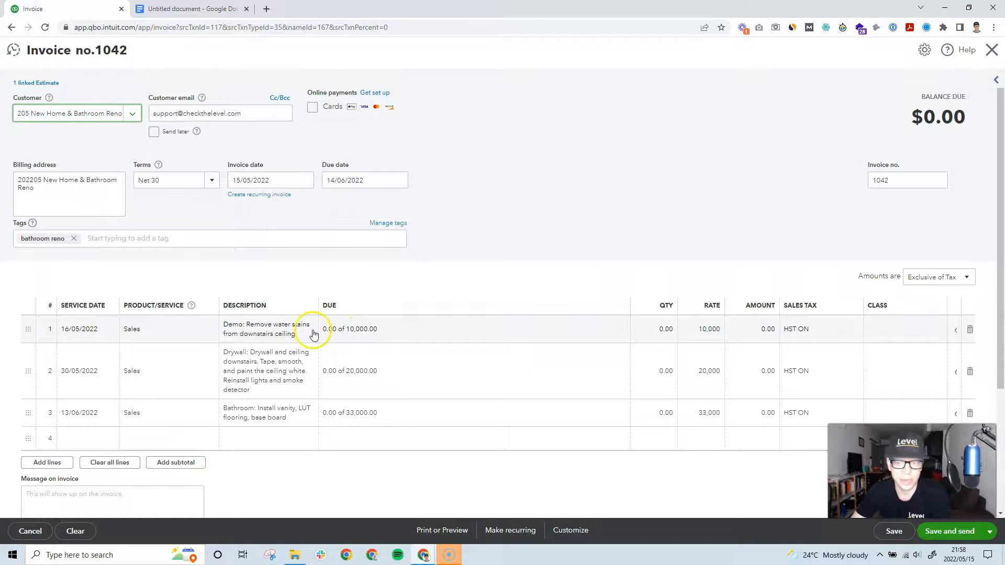
Step: Enter 10,000.00 as the Demo line's amount due on invoice 1042, then confirm the $11,300.00 total with HST
left_click(350, 335)
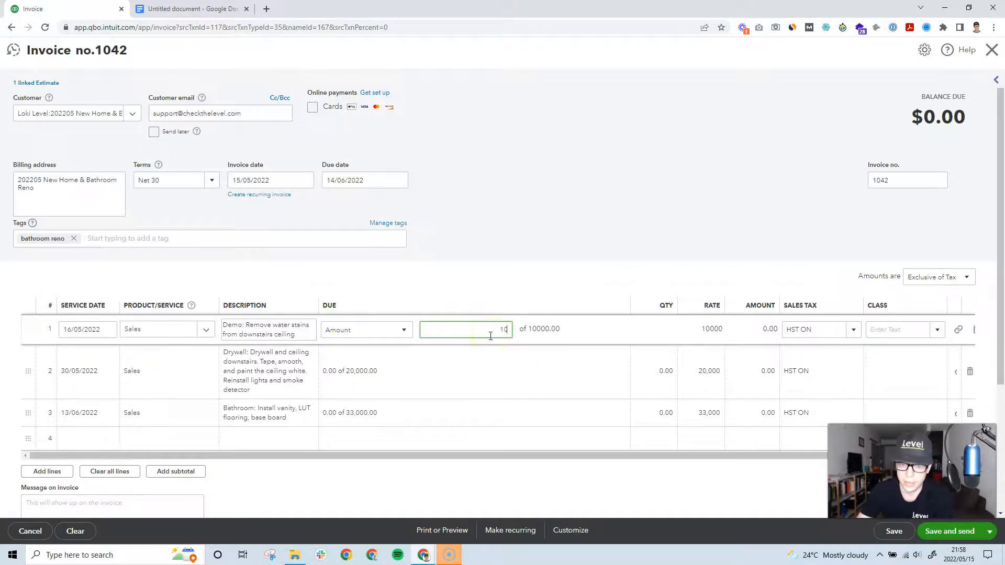
key("Tab")
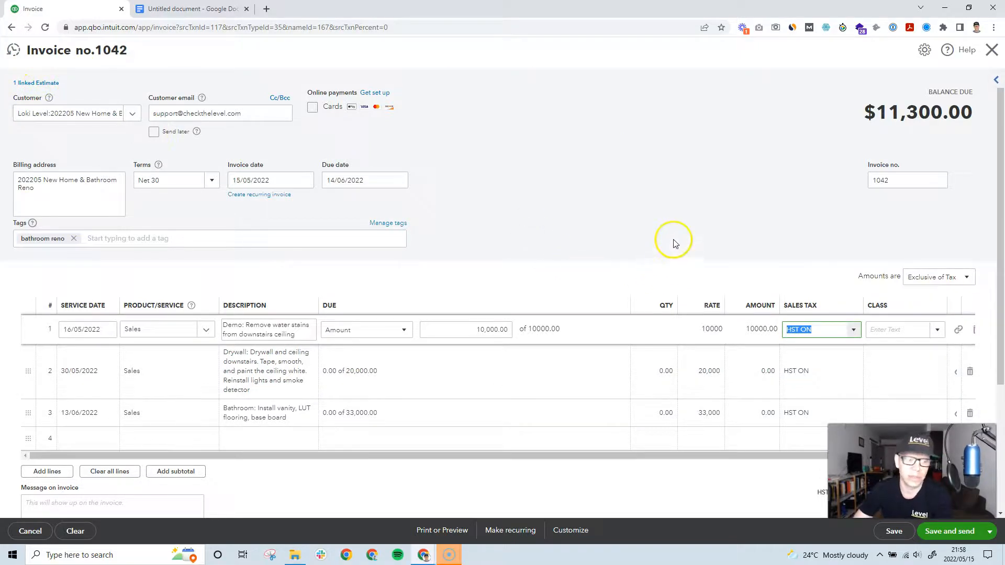
scroll(672, 238, "down", 1)
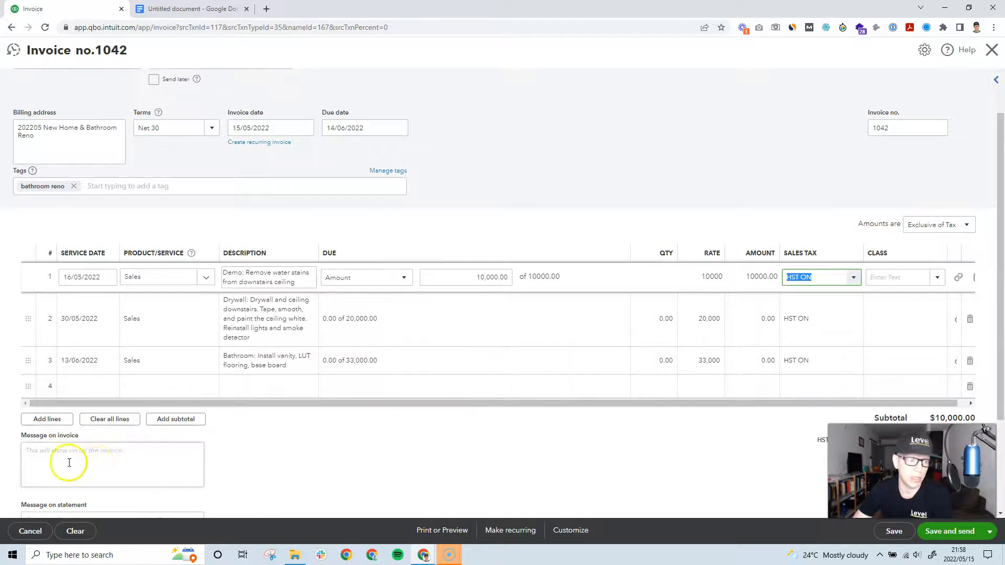
scroll(105, 450, "down", 1)
scroll(111, 417, "down", 1)
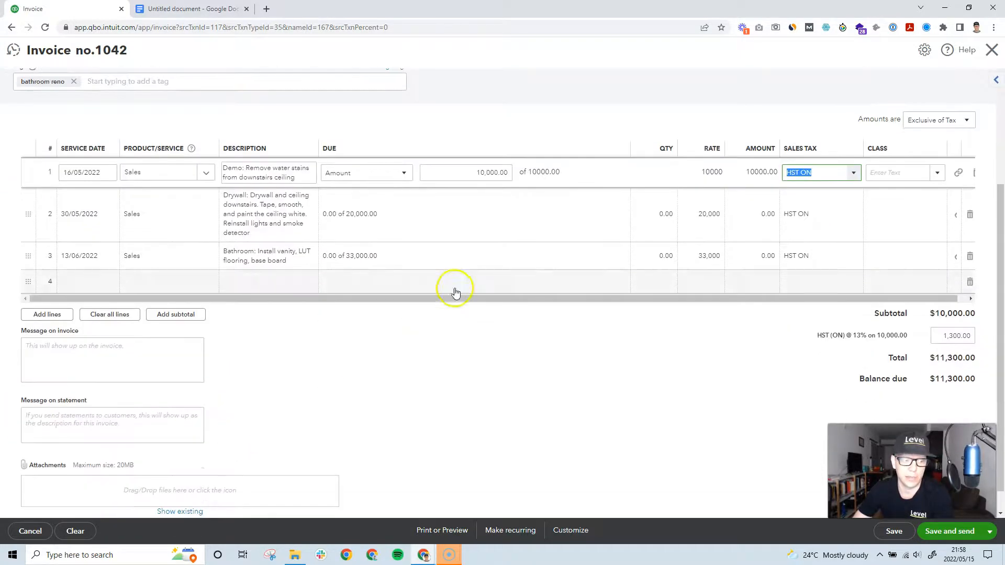
scroll(669, 230, "up", 1)
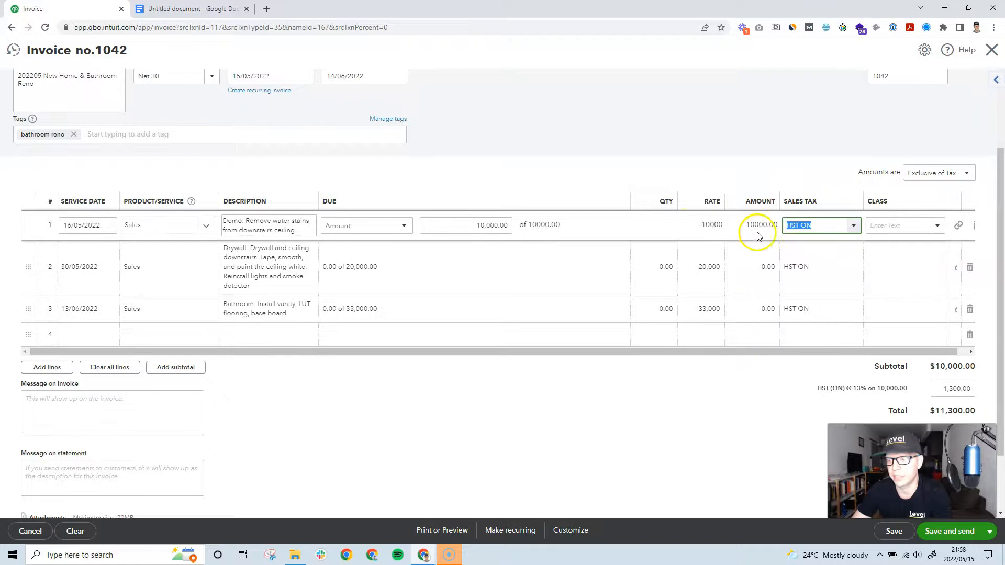
scroll(784, 219, "up", 1)
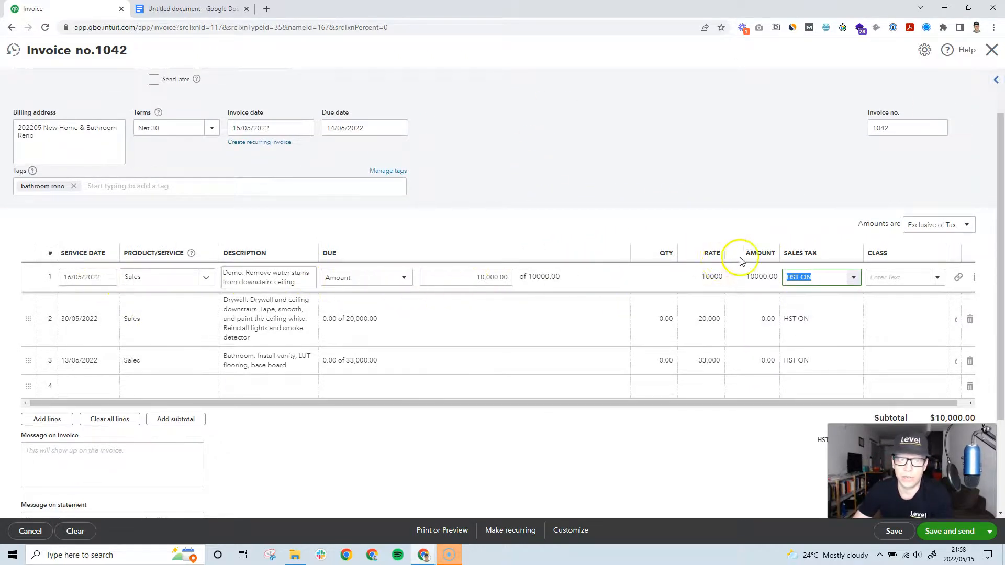
Step: Save invoice 1042 and open its Print or Preview PDF
left_click(894, 532)
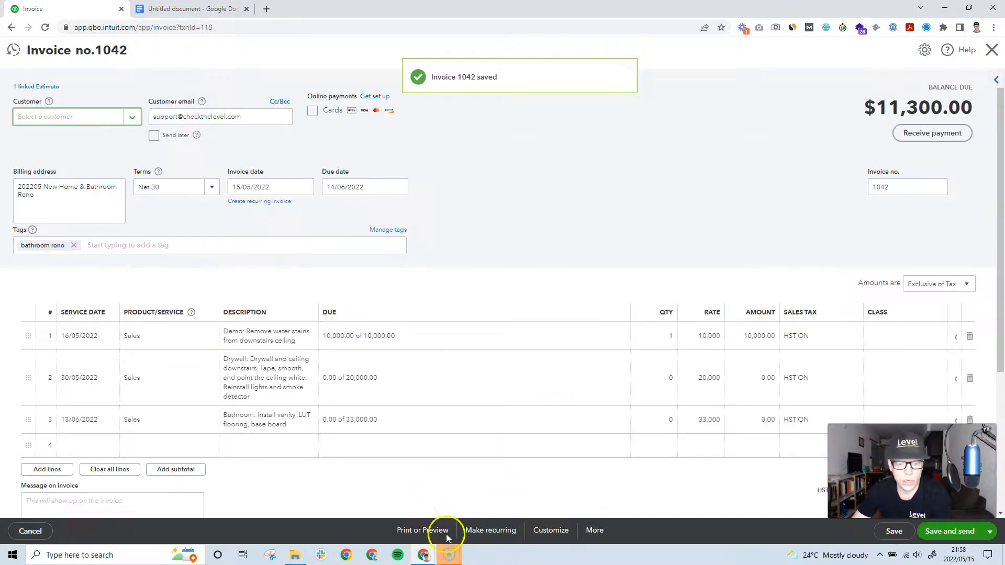
left_click(425, 530)
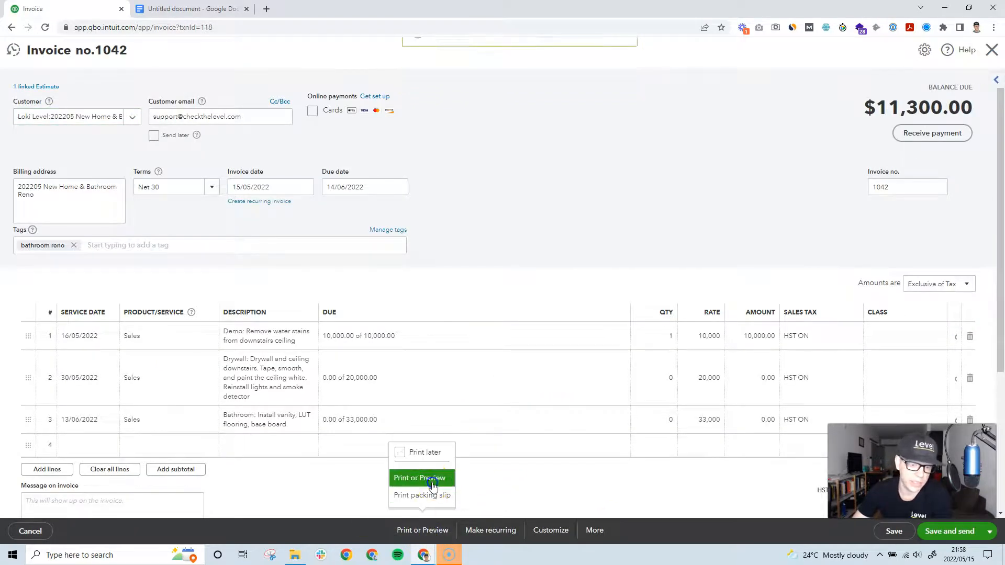
left_click(418, 478)
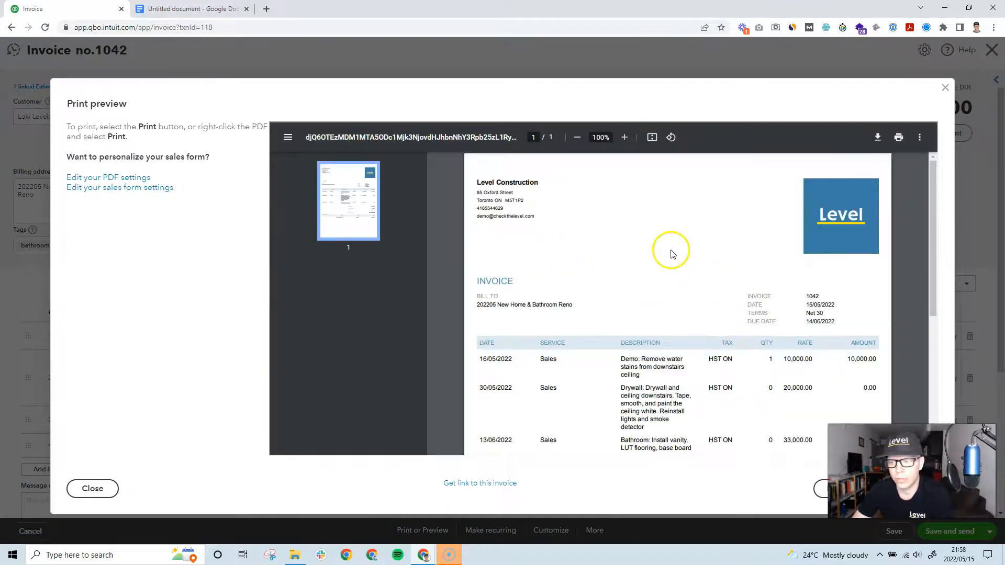
Step: Review the one-page preview showing only the Demo line and $11,300.00 balance due
scroll(866, 306, "down", 1)
scroll(823, 259, "down", 1)
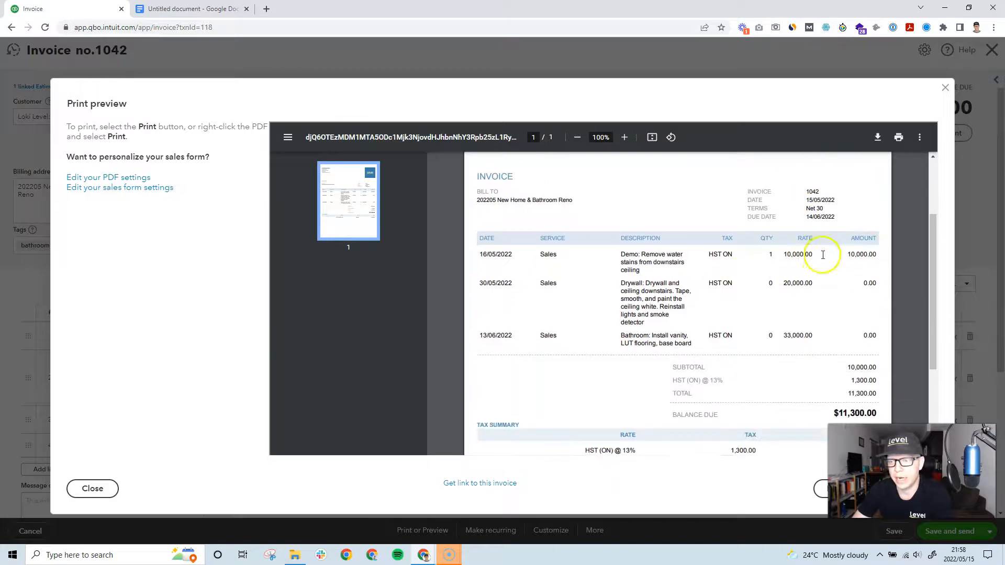
scroll(823, 253, "down", 1)
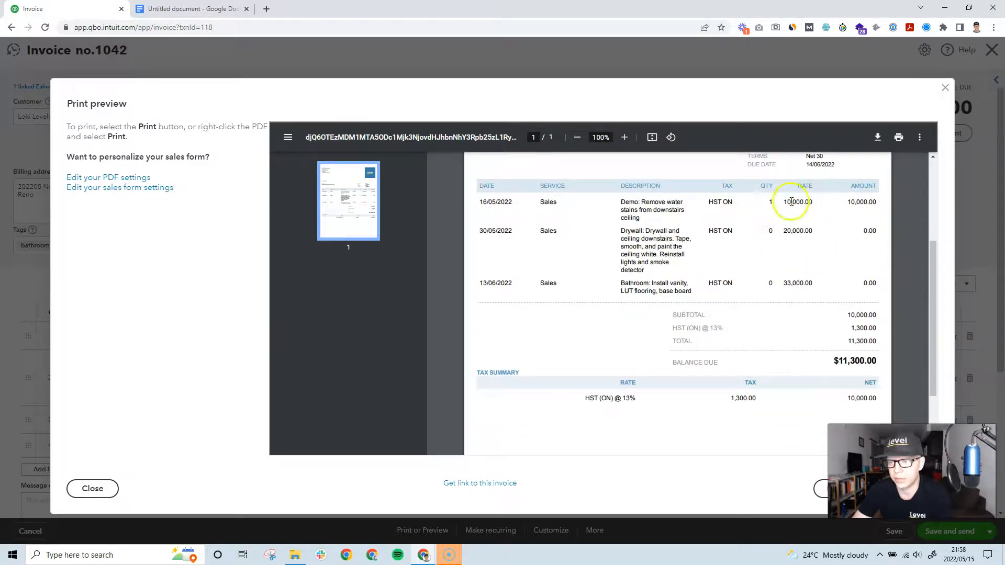
scroll(856, 366, "down", 1)
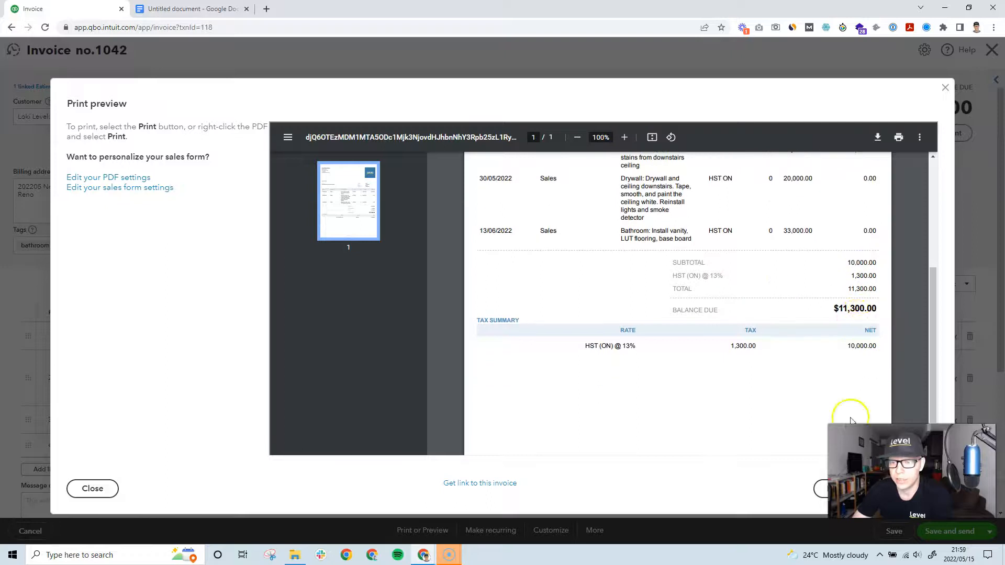
scroll(871, 314, "up", 1)
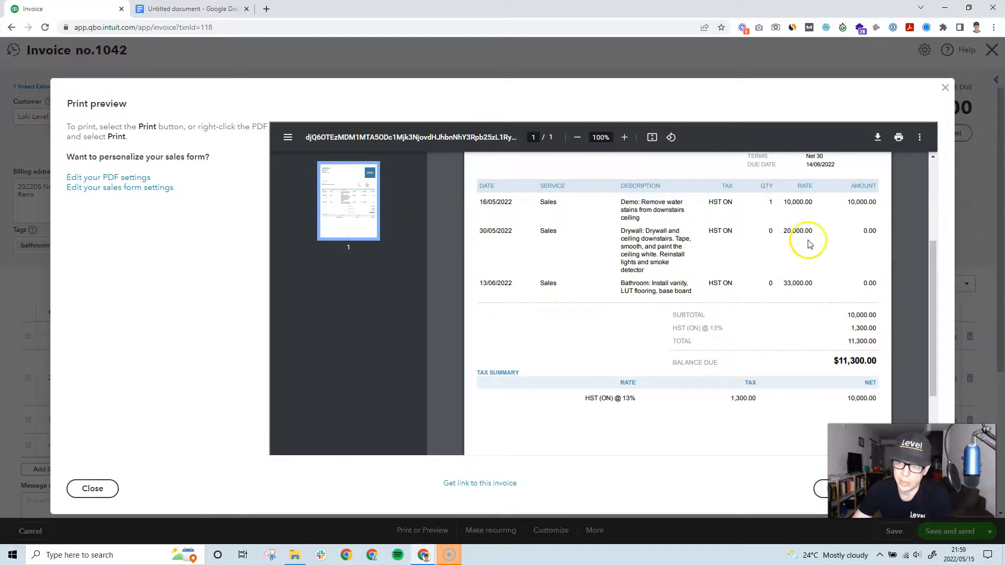
scroll(817, 272, "up", 1)
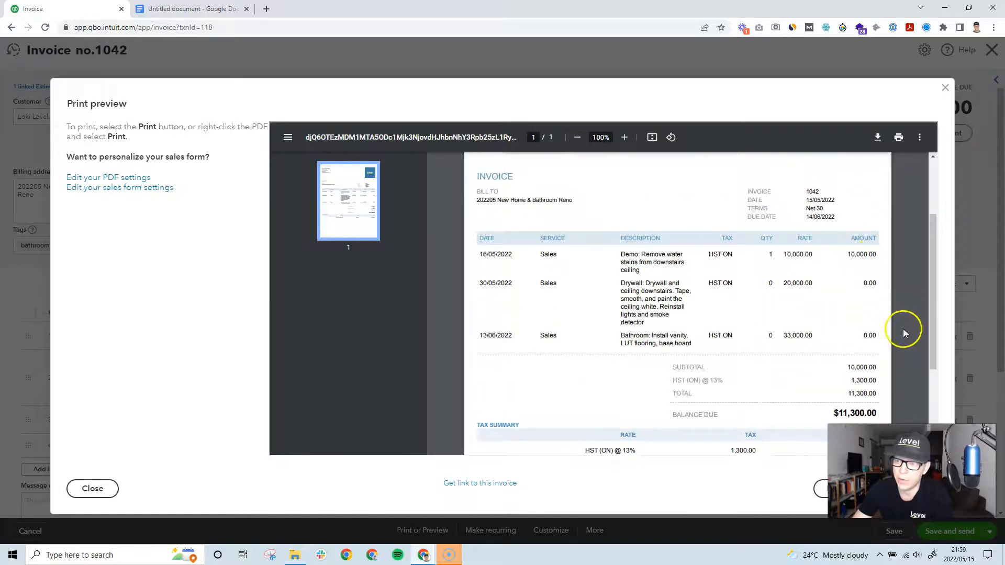
scroll(856, 322, "up", 1)
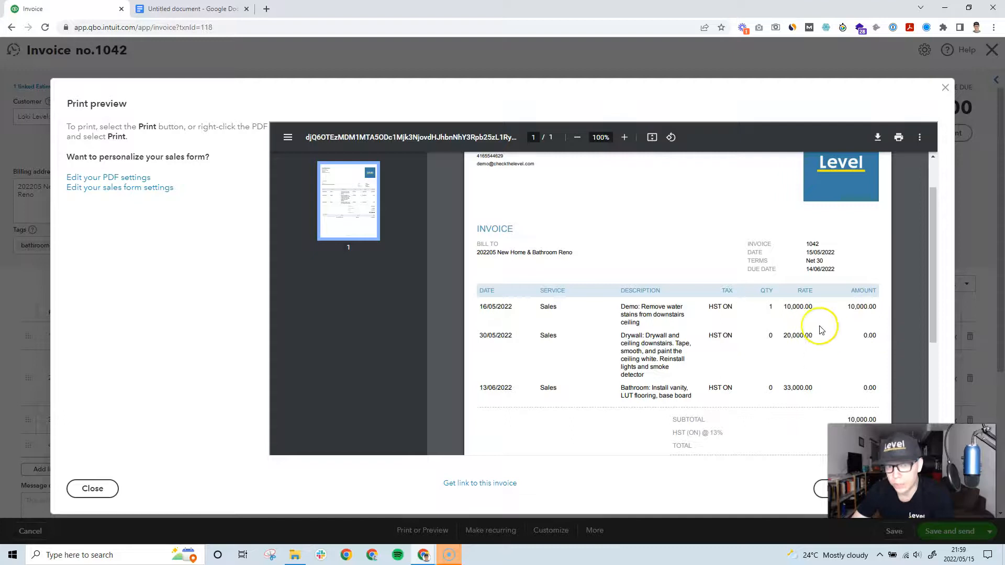
scroll(843, 361, "down", 1)
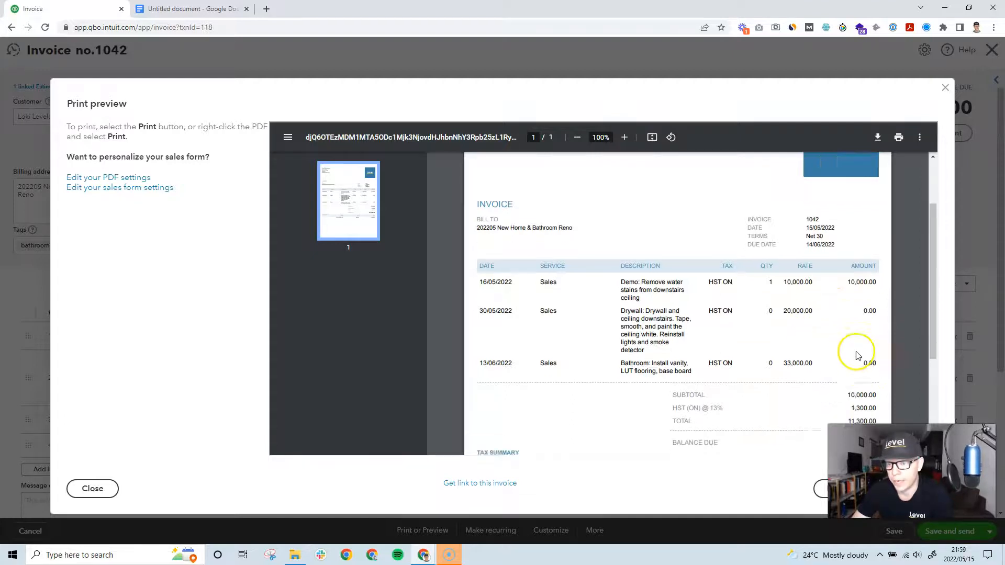
scroll(868, 375, "down", 1)
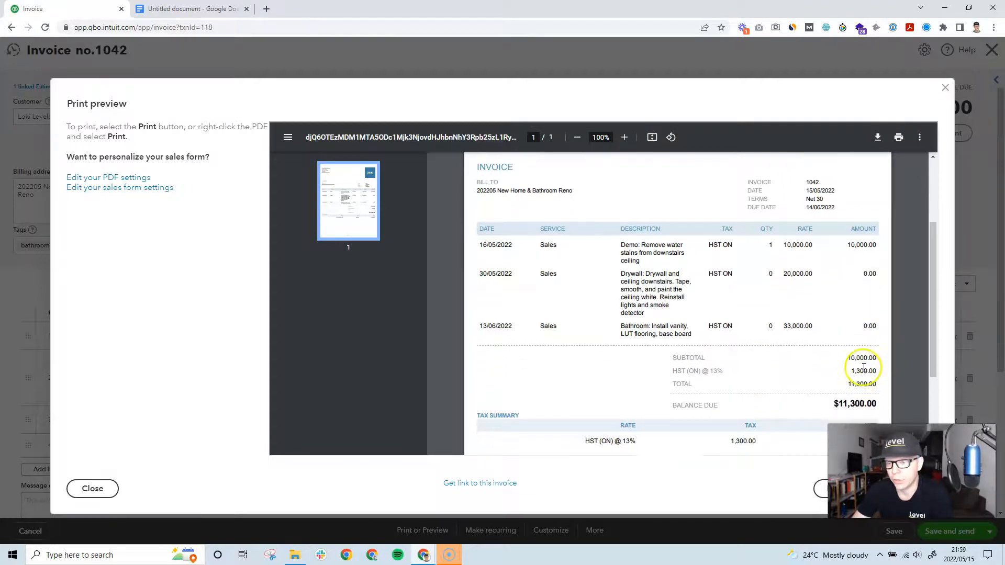
Step: Close the print preview, check that Terms stays Net 30, and leave invoice 1042
left_click(945, 88)
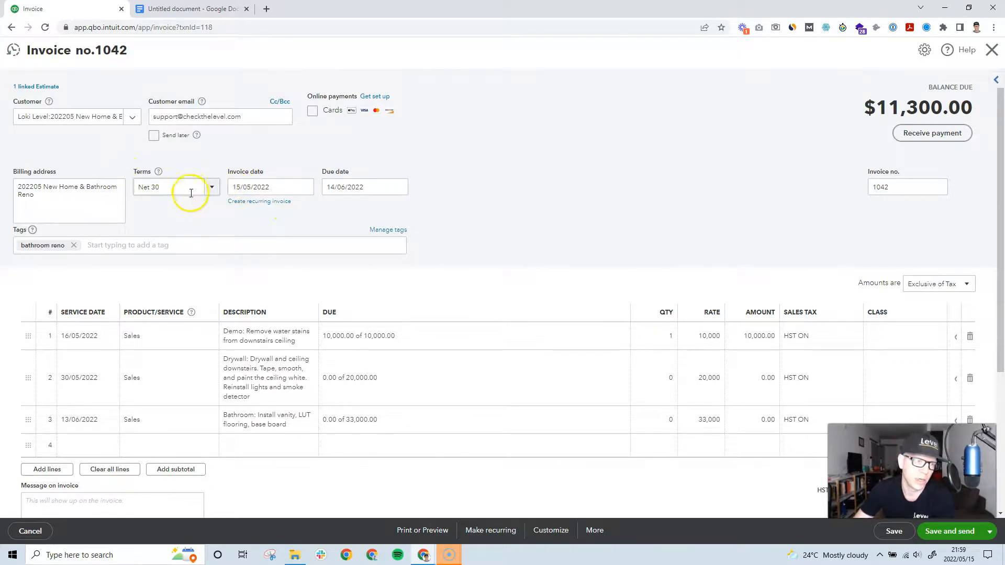
left_click(206, 187)
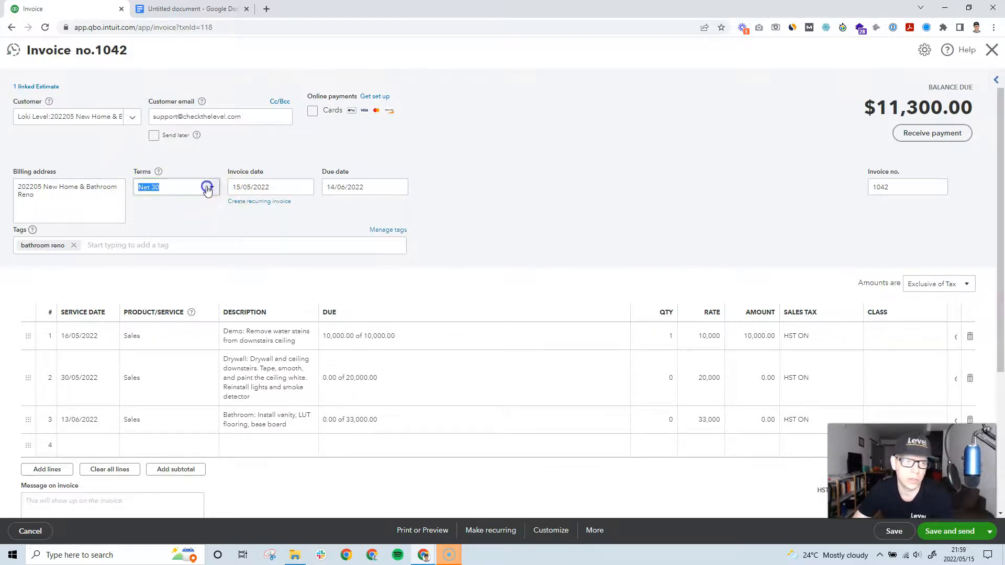
left_click(335, 224)
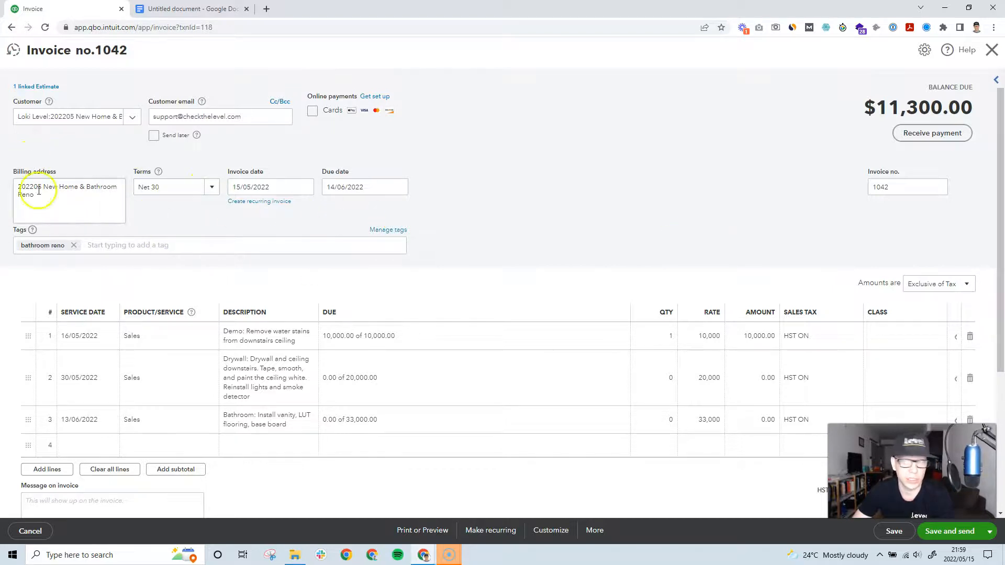
scroll(439, 199, "down", 4)
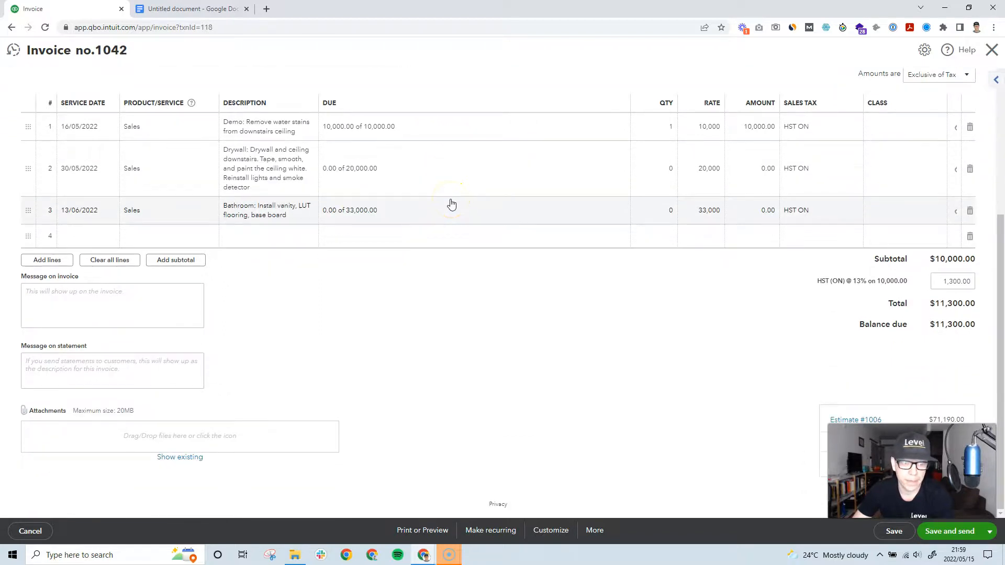
scroll(450, 204, "up", 3)
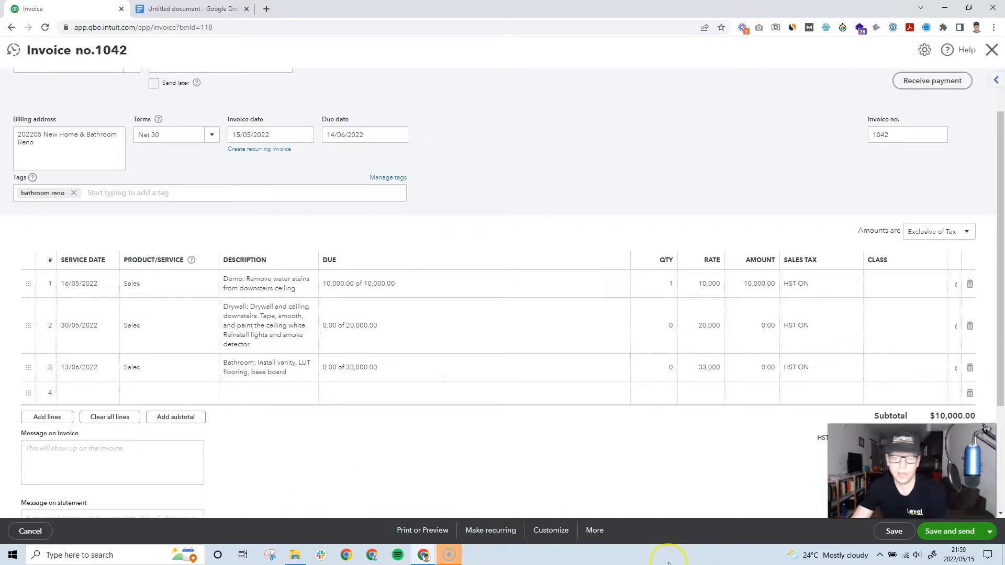
scroll(650, 426, "up", 1)
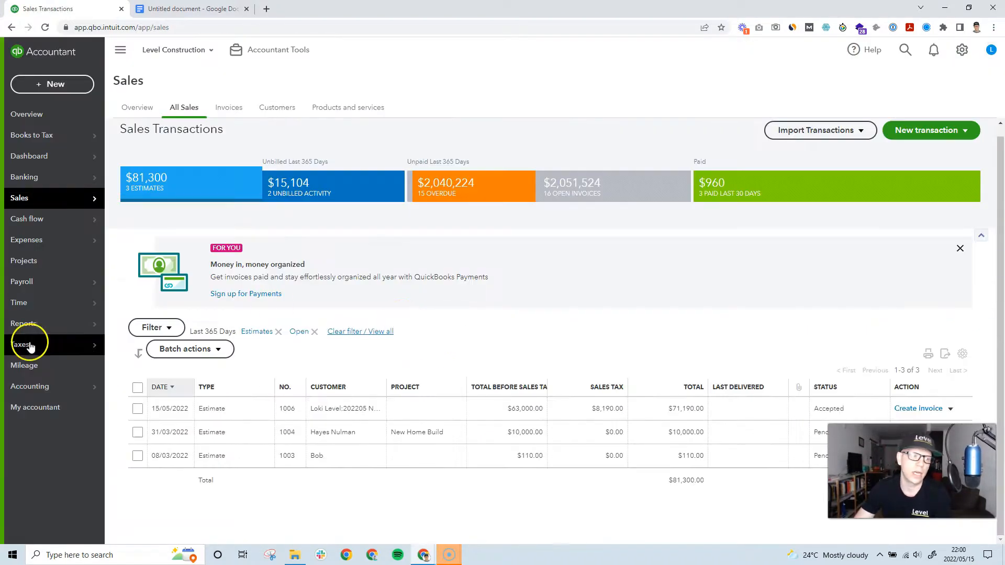
mouse_move(23, 322)
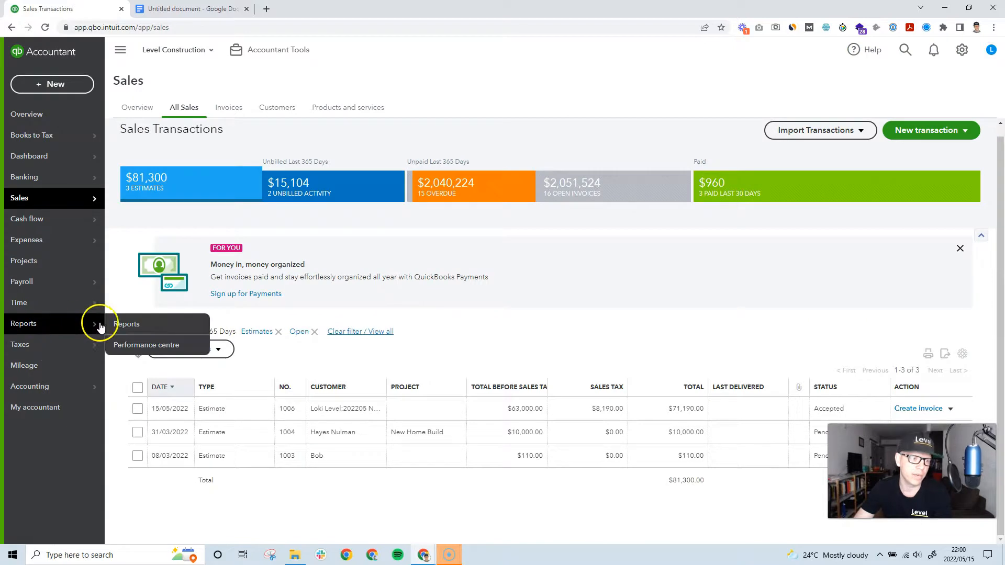
Step: Run Estimates & Progress Invoicing Summary by Customer under Sales and customers, showing estimate 1006 at 15.87% invoiced
left_click(167, 324)
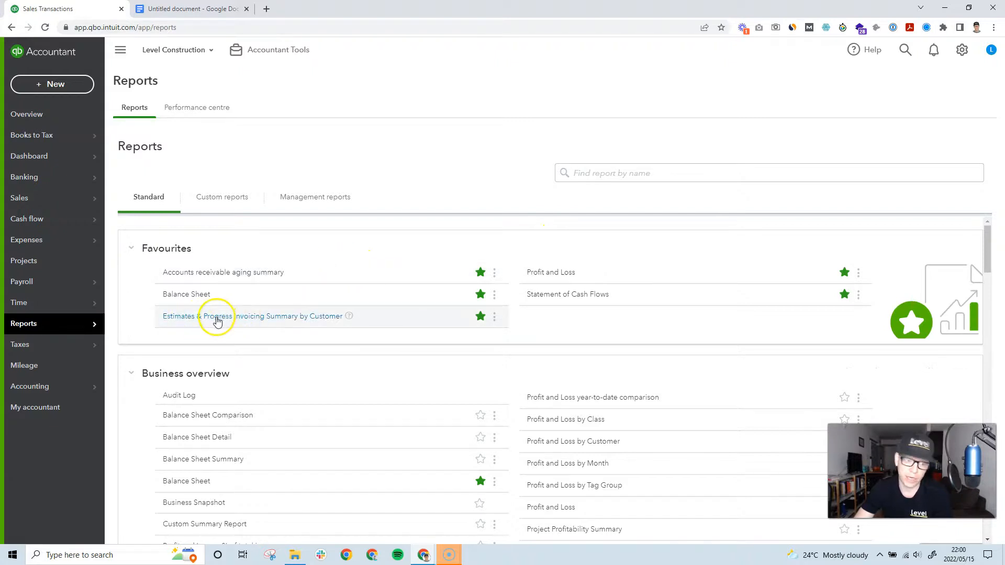
scroll(315, 337, "down", 7)
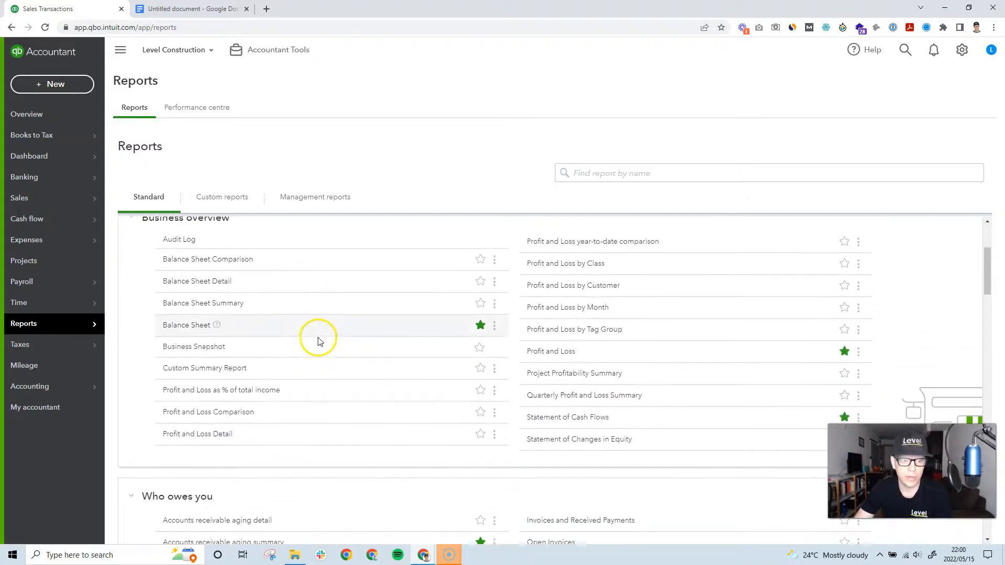
scroll(320, 341, "down", 2)
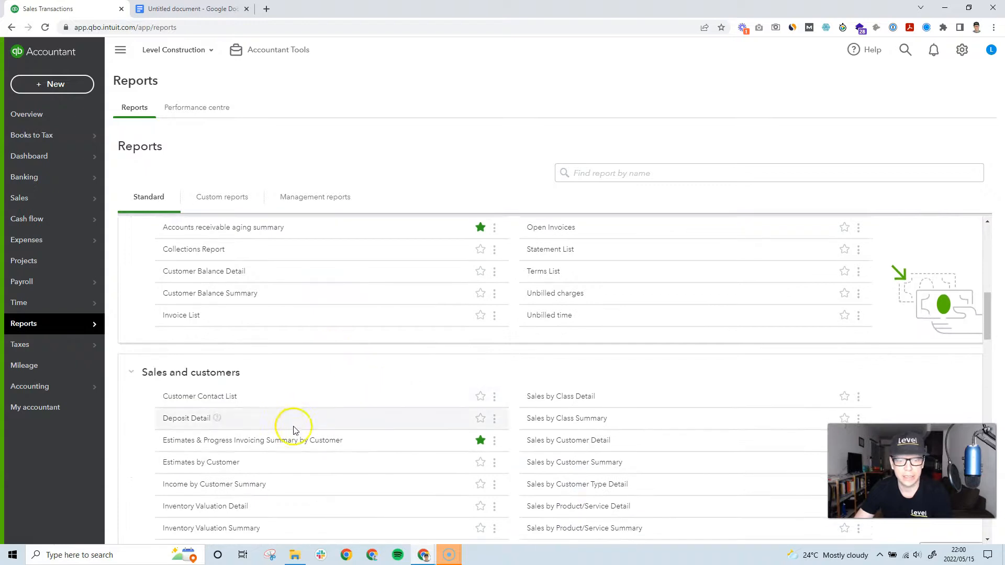
left_click(232, 445)
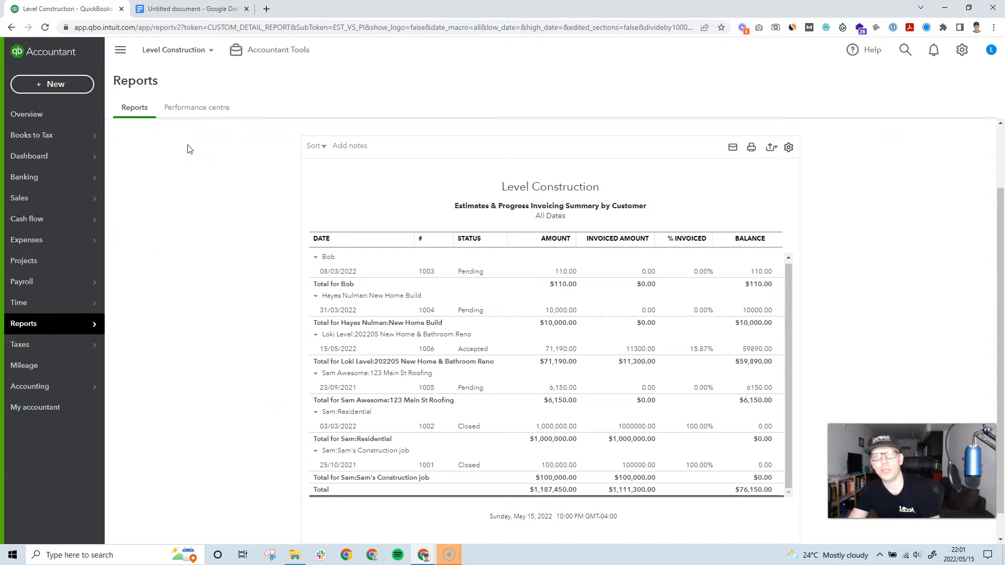
mouse_move(43, 205)
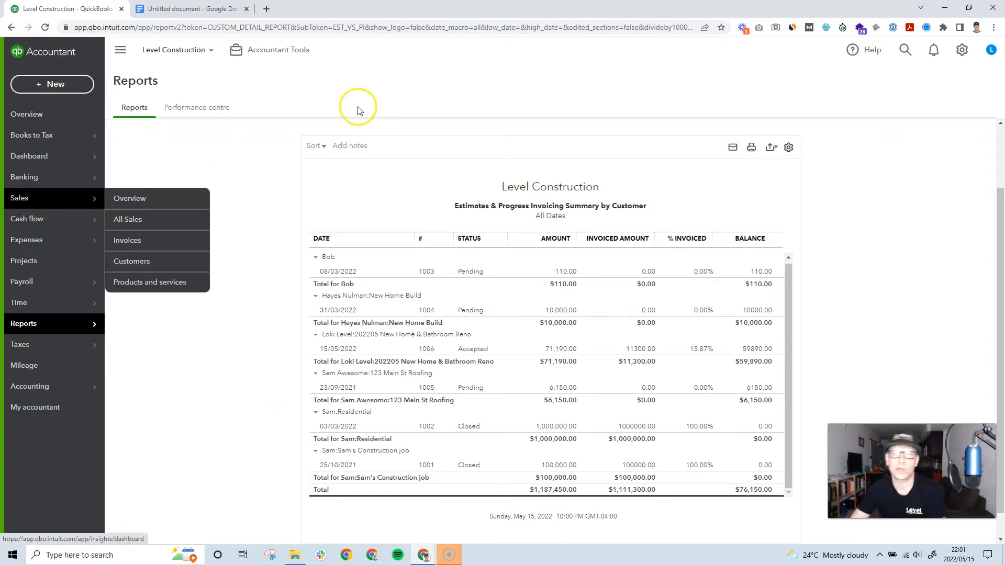